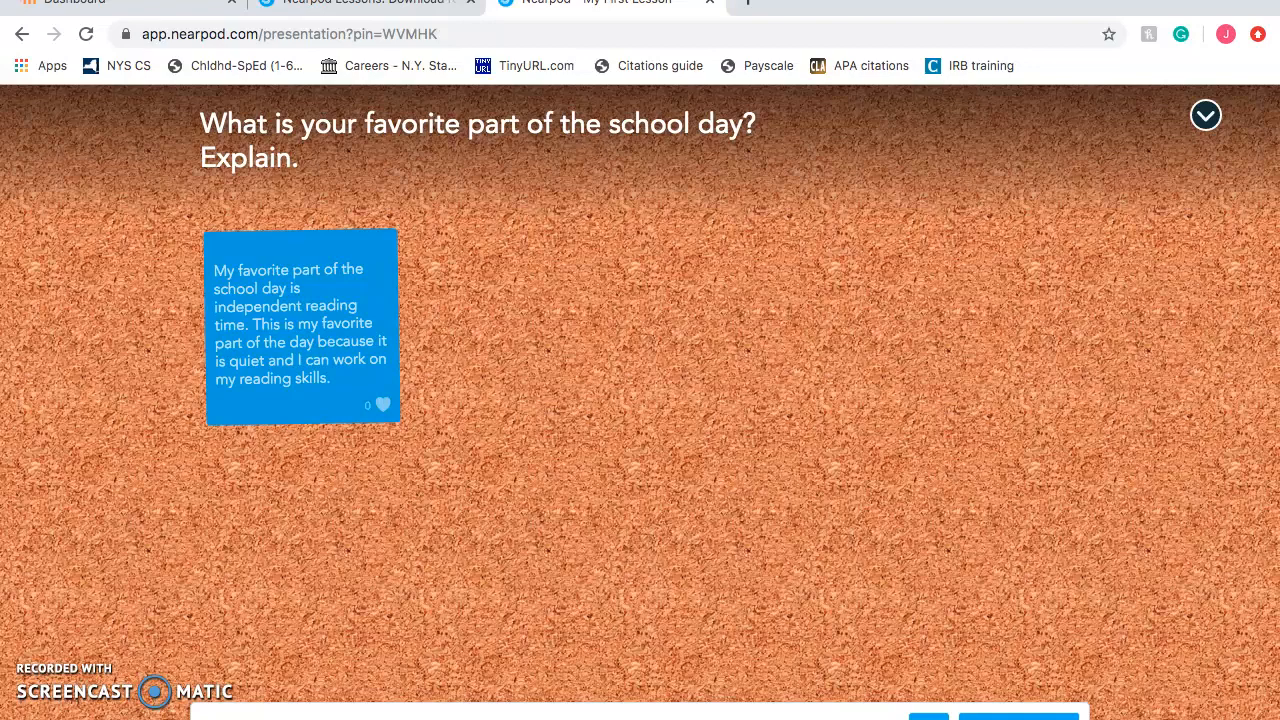
Post 'My favorite time of day is gym because we get to go outside.' to the Collaborate Board
{"action": "left_click", "coordinate": [1018, 716]}
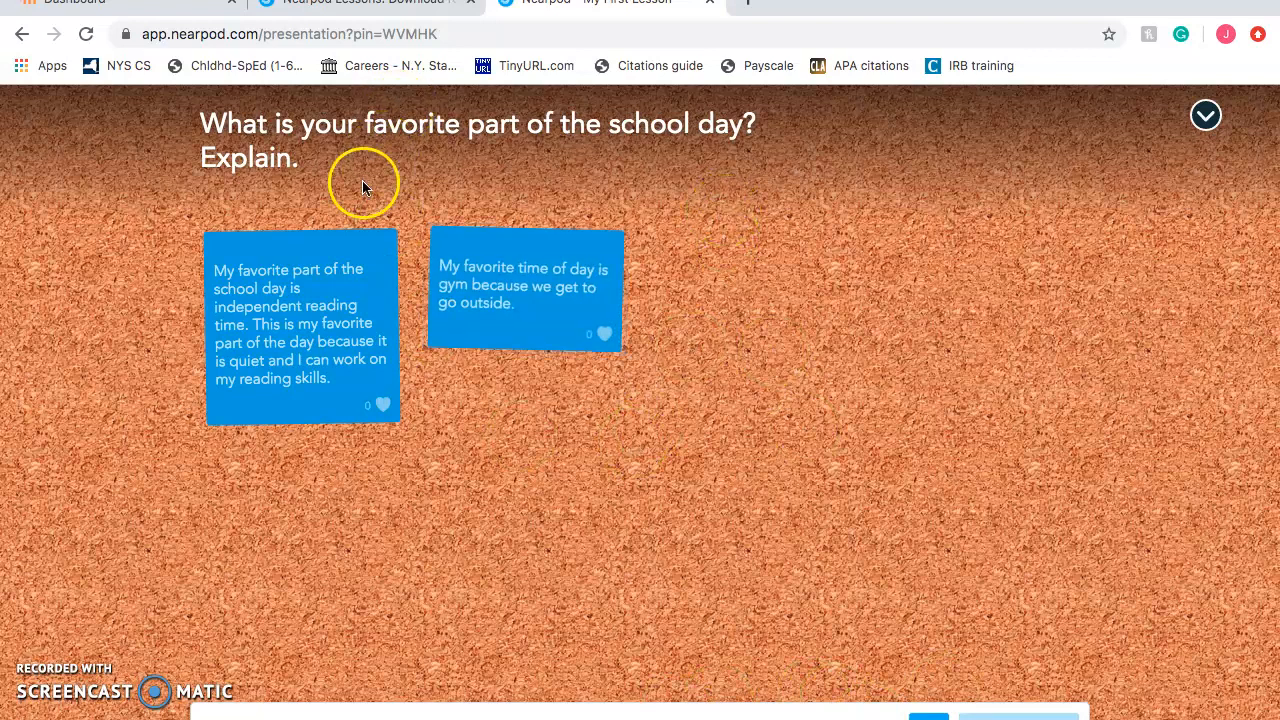
On the teacher board, hide student names without requiring comment approval, then exit the live session
{"action": "left_click", "coordinate": [378, 6]}
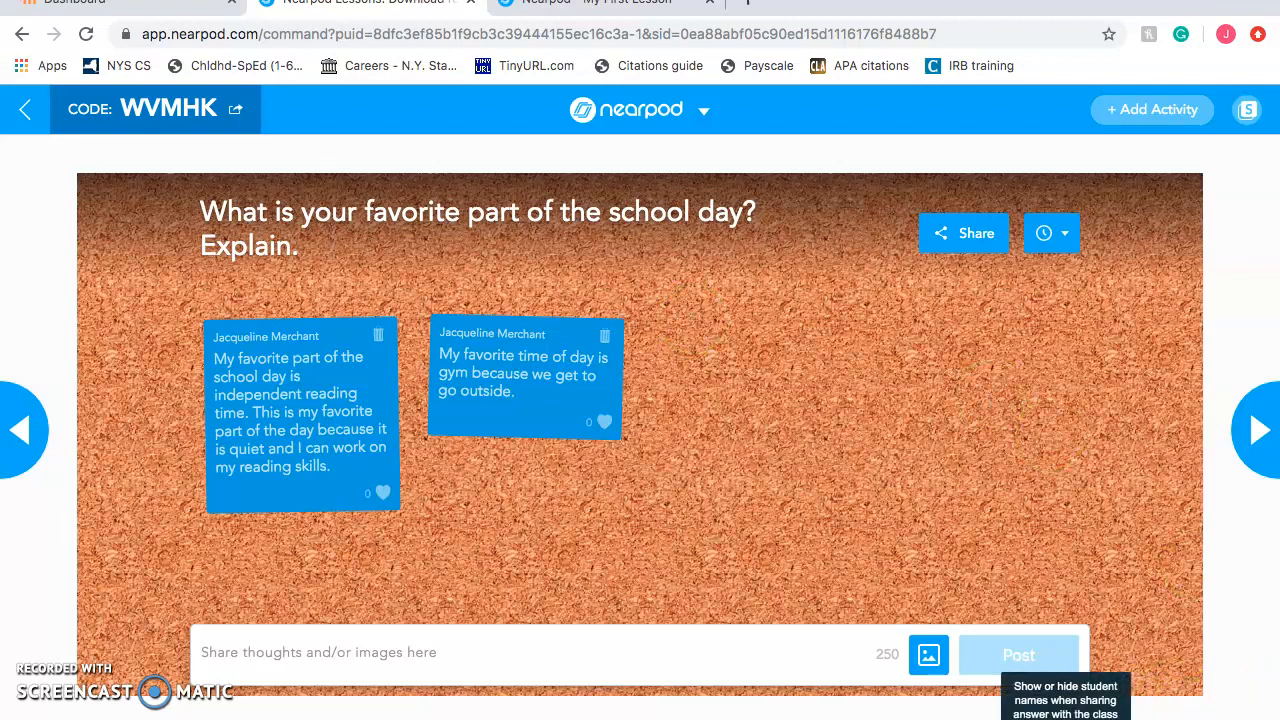
{"action": "left_click", "coordinate": [1066, 718]}
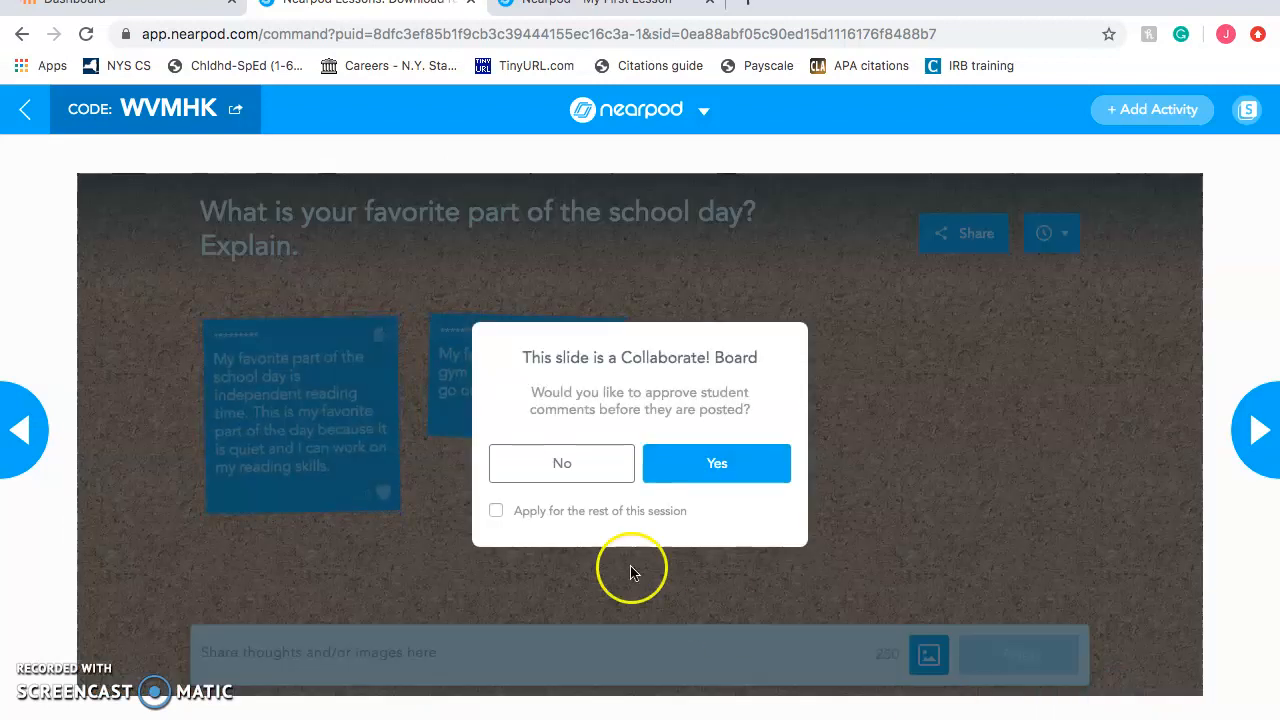
{"action": "left_click", "coordinate": [606, 468]}
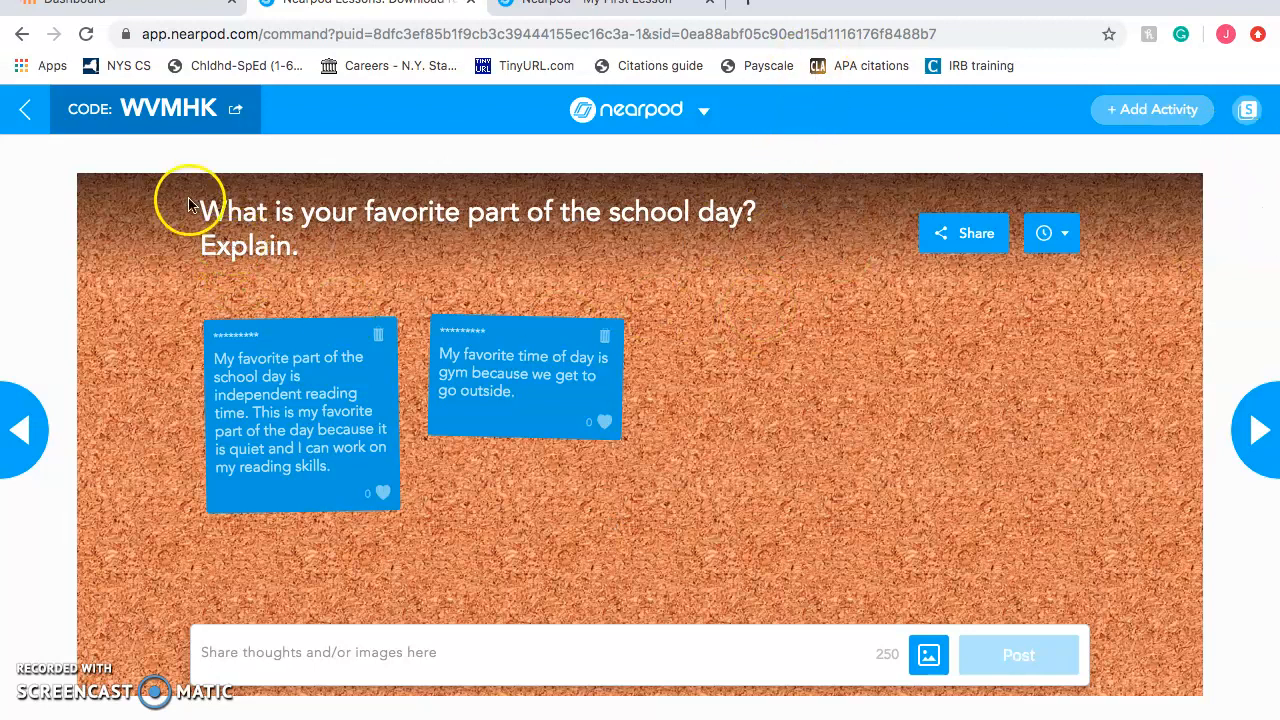
{"action": "left_click", "coordinate": [24, 118]}
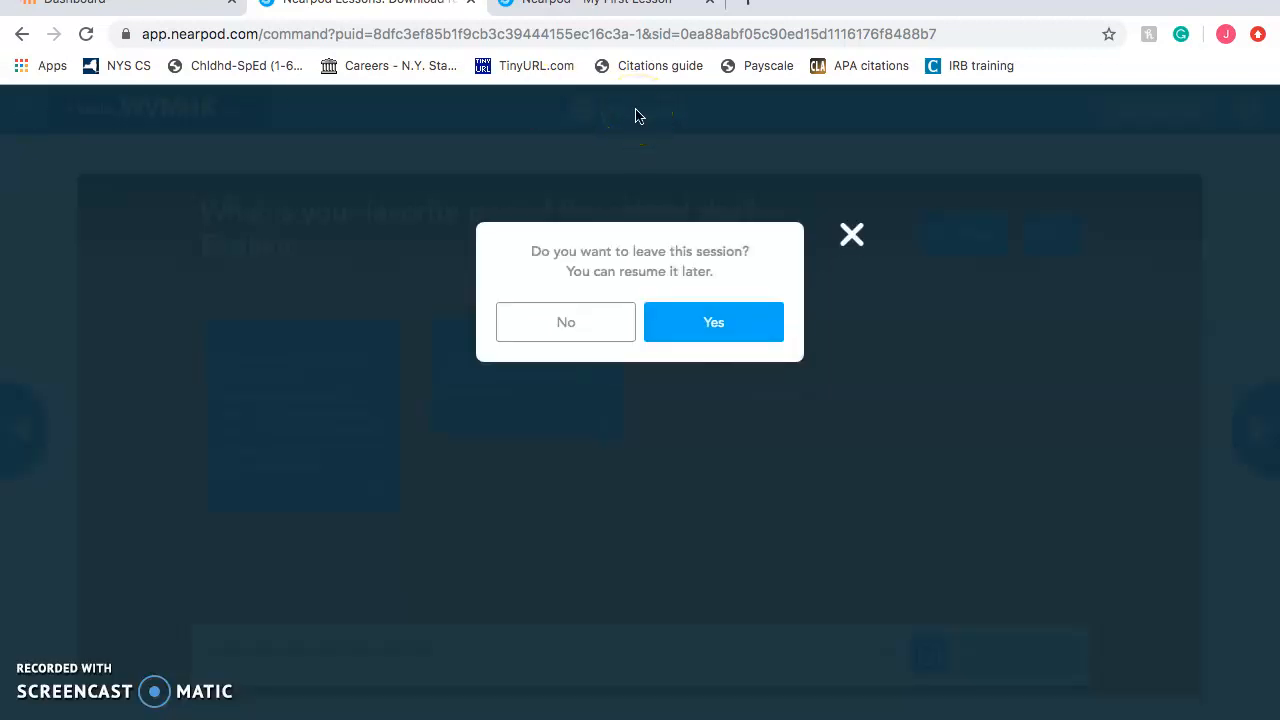
{"action": "left_click", "coordinate": [674, 307]}
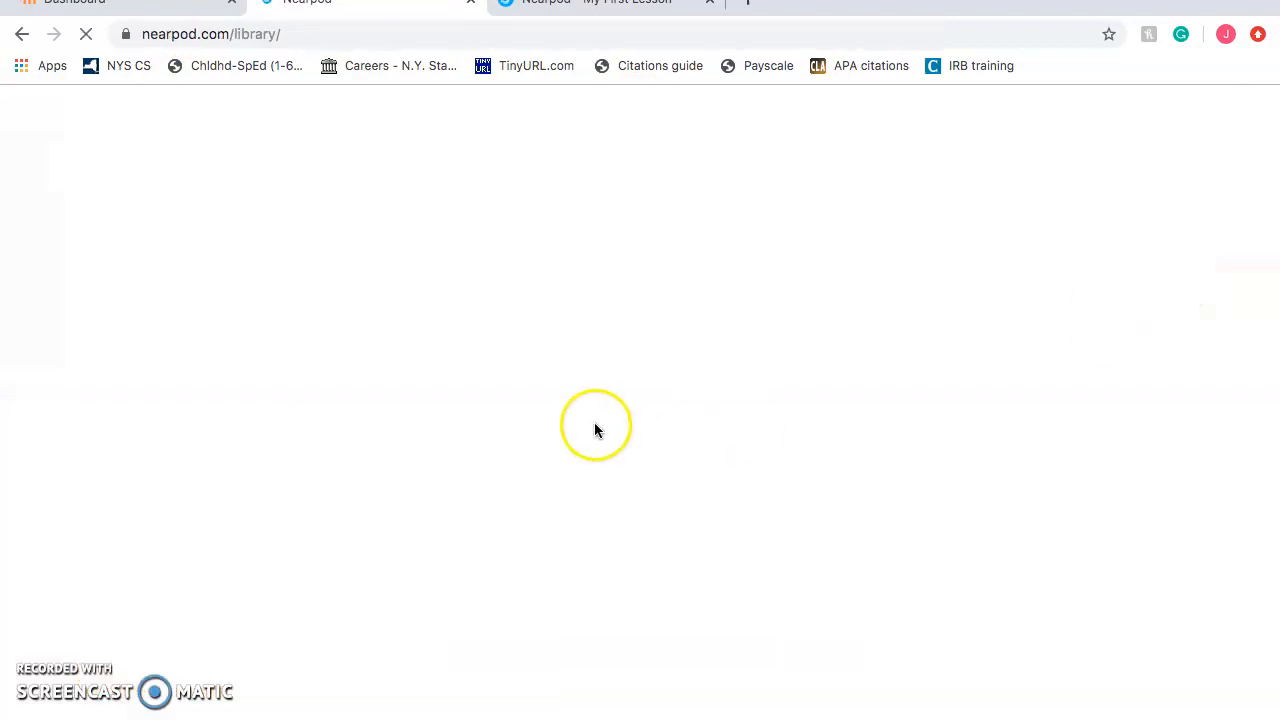
Launch the Open Ended Question lesson live, select its join code, and return to the student tab
{"action": "scroll", "coordinate": [716, 424], "scroll_direction": "down", "scroll_amount": 3}
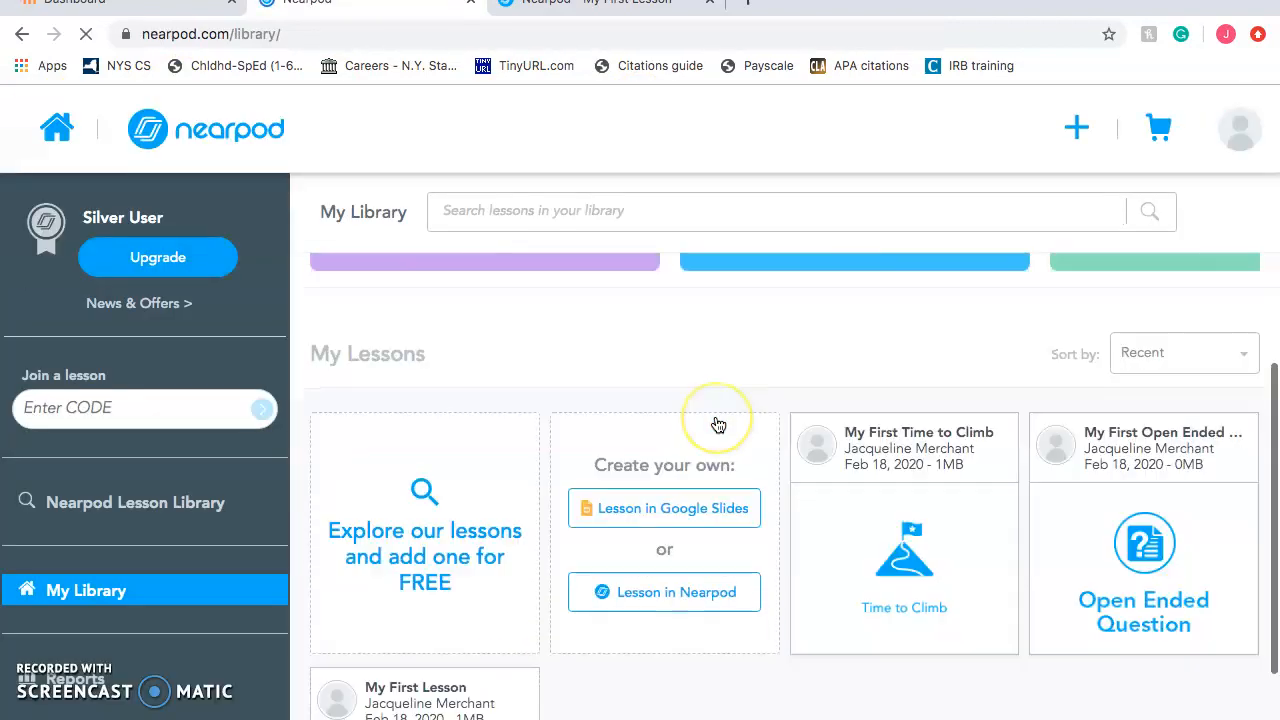
{"action": "scroll", "coordinate": [718, 424], "scroll_direction": "down", "scroll_amount": 1}
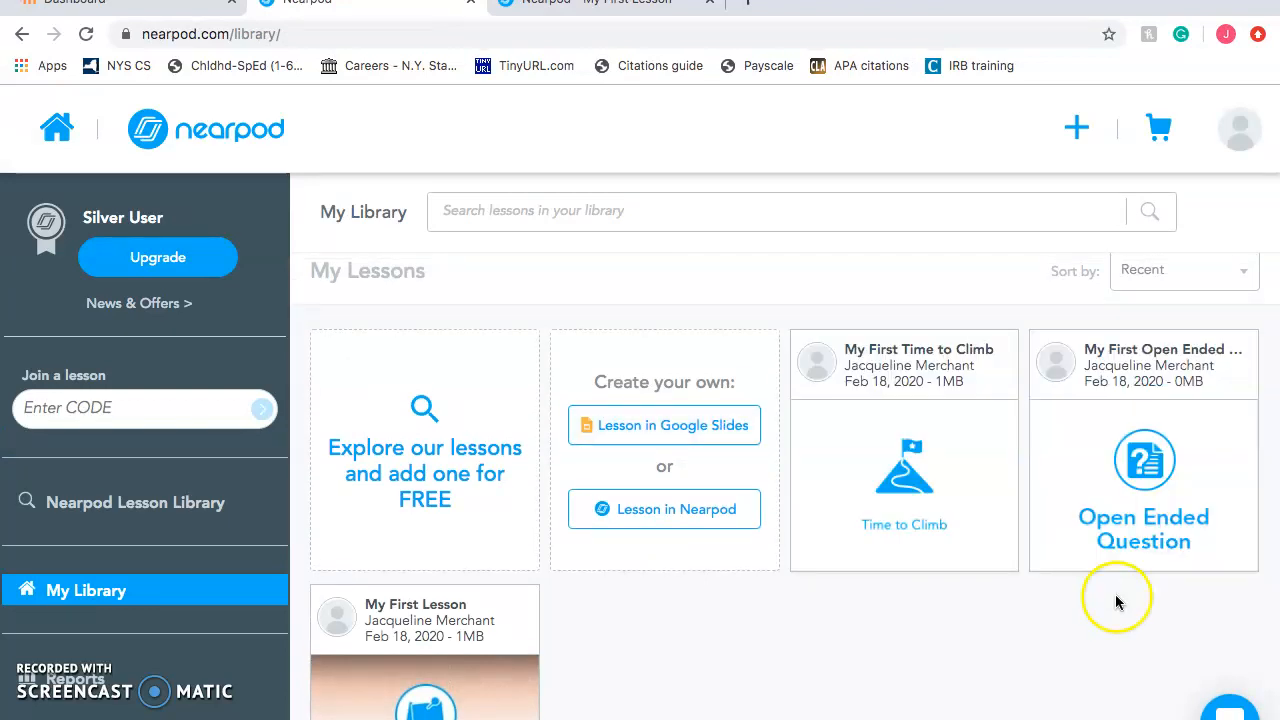
{"action": "mouse_move", "coordinate": [1146, 543]}
{"action": "left_click", "coordinate": [1103, 416]}
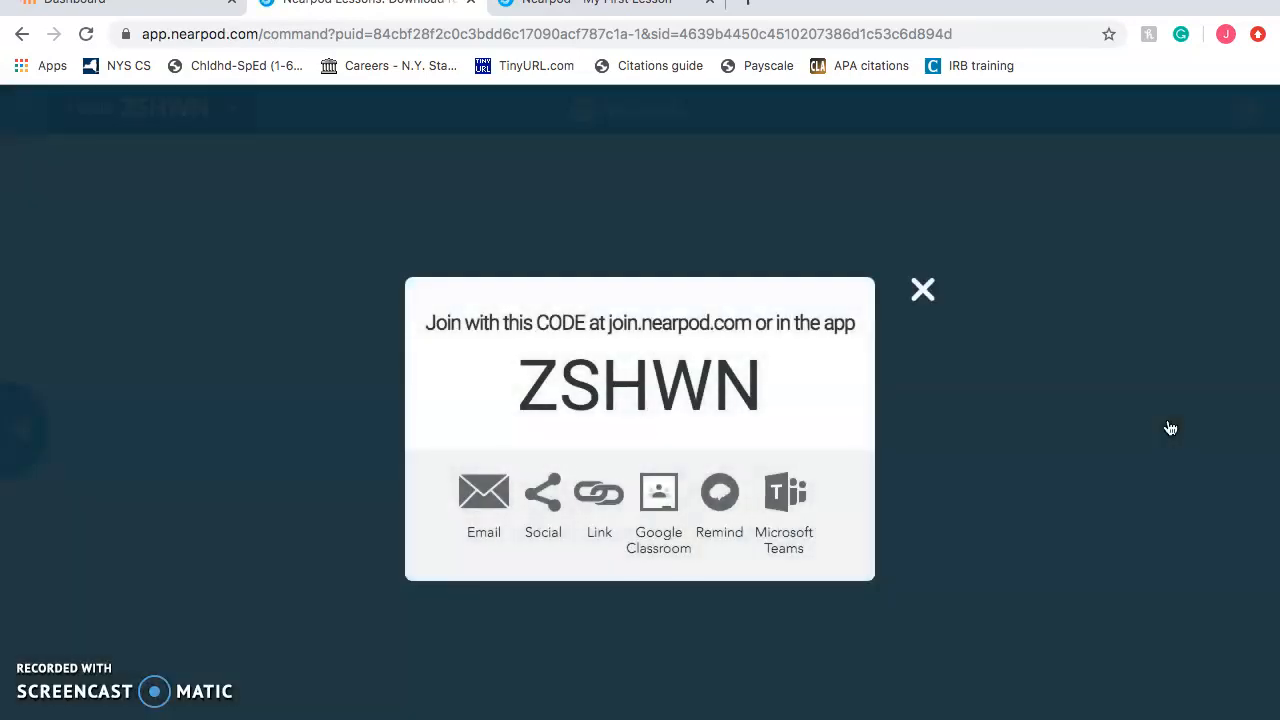
{"action": "left_click_drag", "start_coordinate": [771, 380], "coordinate": [520, 376]}
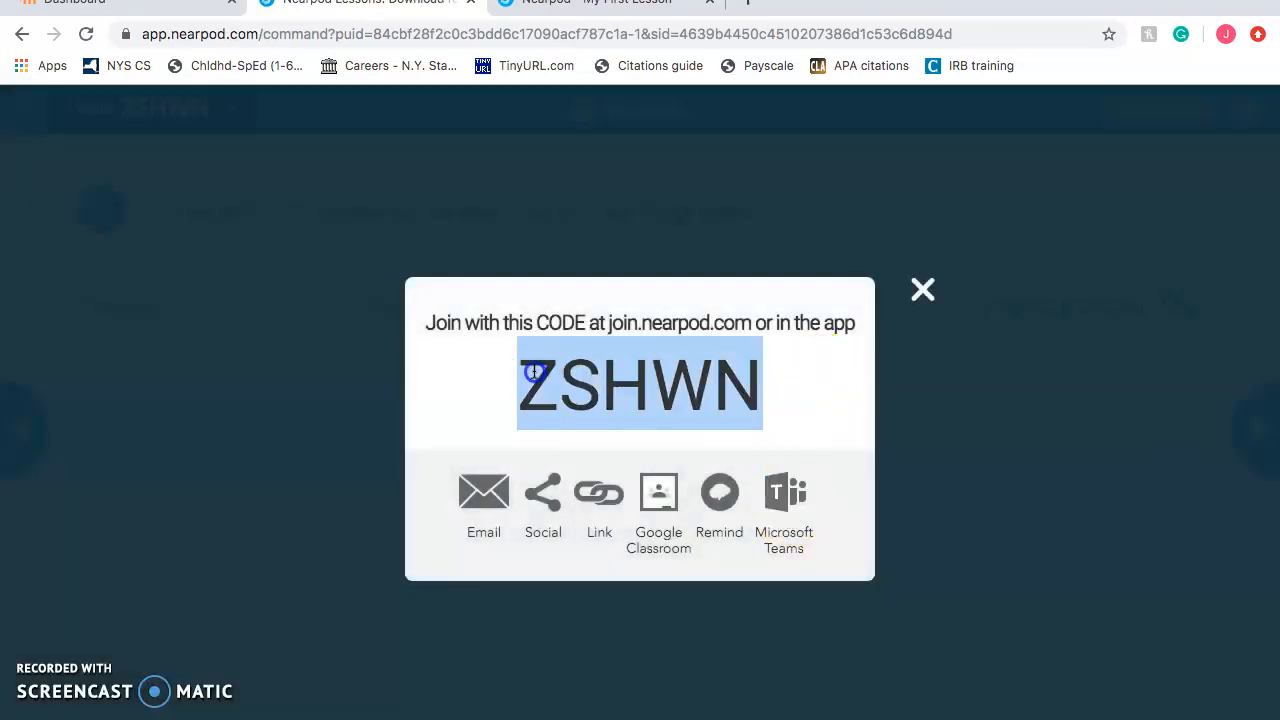
{"action": "left_click", "coordinate": [630, 5]}
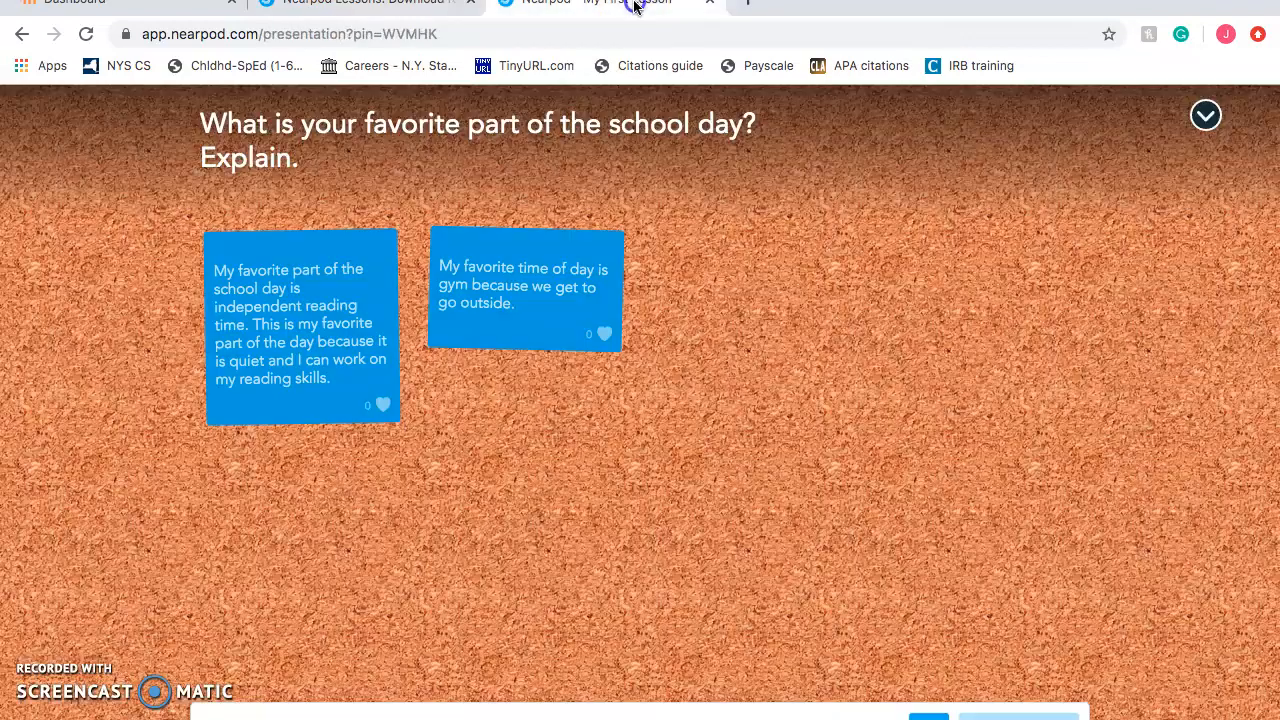
As the student, join the session with code ZSHWN and place the cursor in the answer box
{"action": "left_click", "coordinate": [1206, 116]}
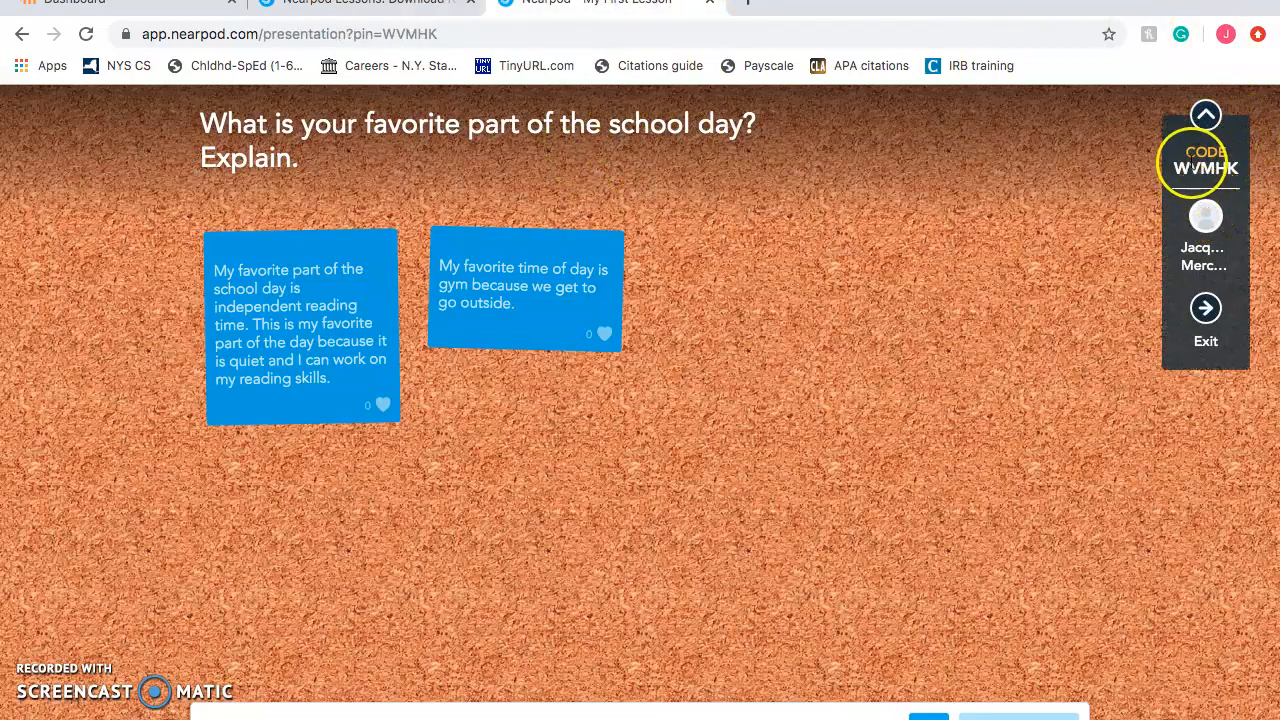
{"action": "left_click", "coordinate": [18, 38]}
{"action": "left_click", "coordinate": [569, 320]}
{"action": "type", "text": "ZSHWN"}
{"action": "left_click", "coordinate": [730, 308]}
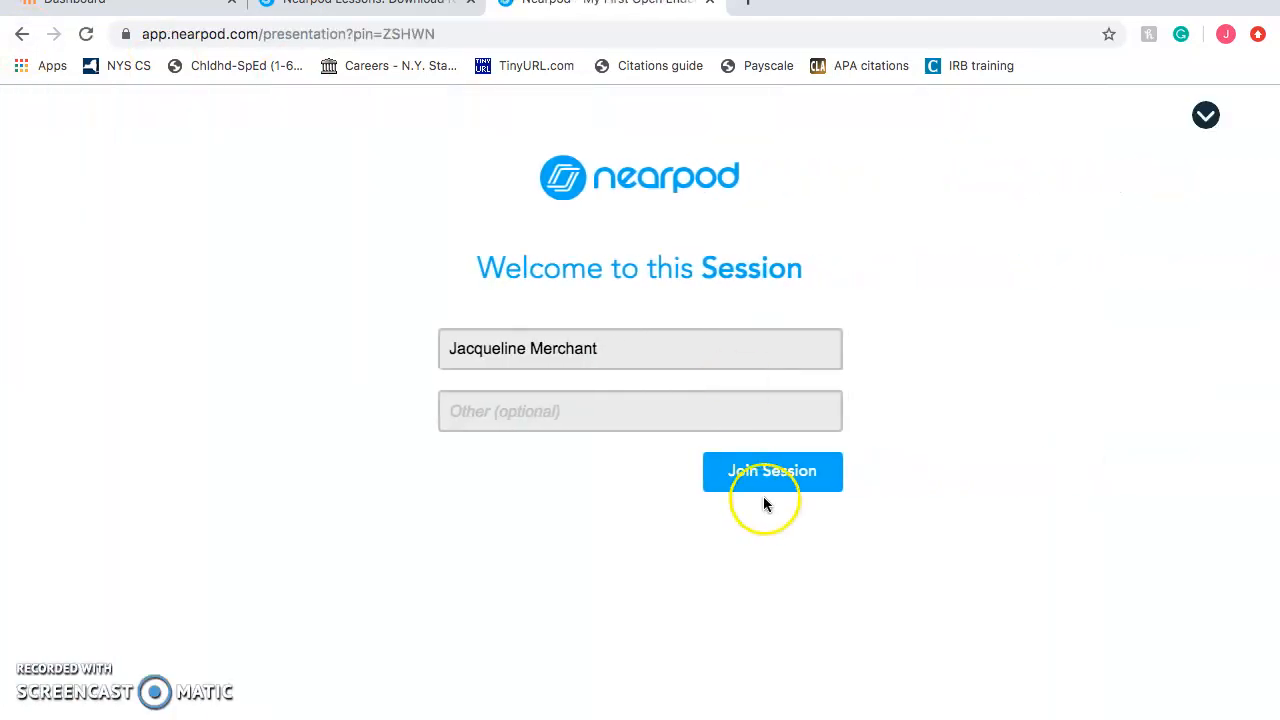
{"action": "left_click", "coordinate": [784, 470]}
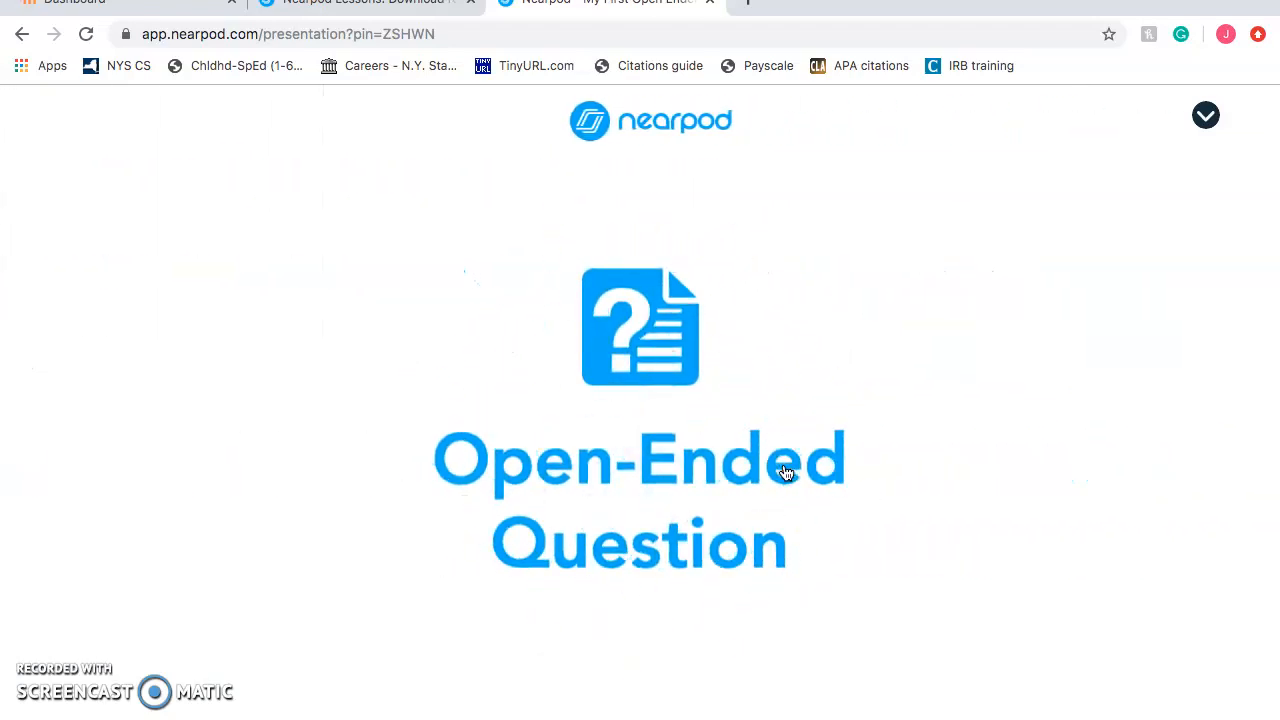
{"action": "left_click", "coordinate": [508, 236]}
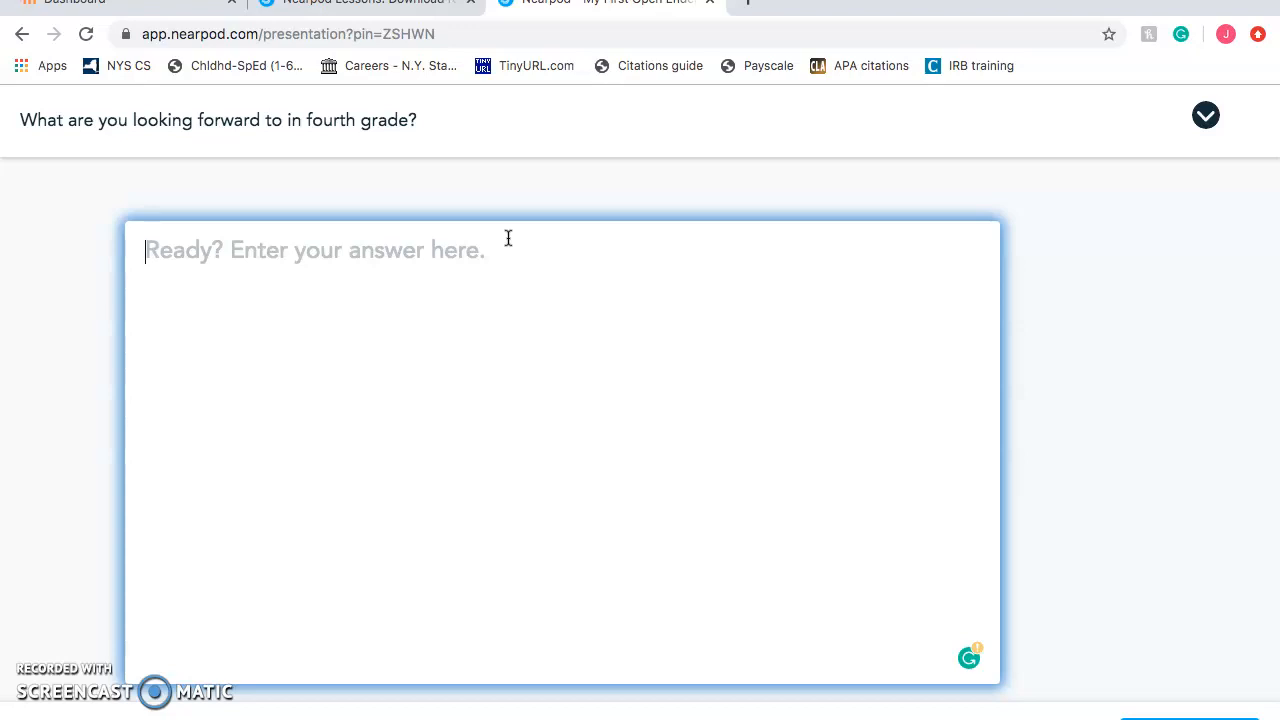
Submit the answer 'I am looking forward to learning more about math.' and return to the teacher tab
{"action": "type", "text": "I "}
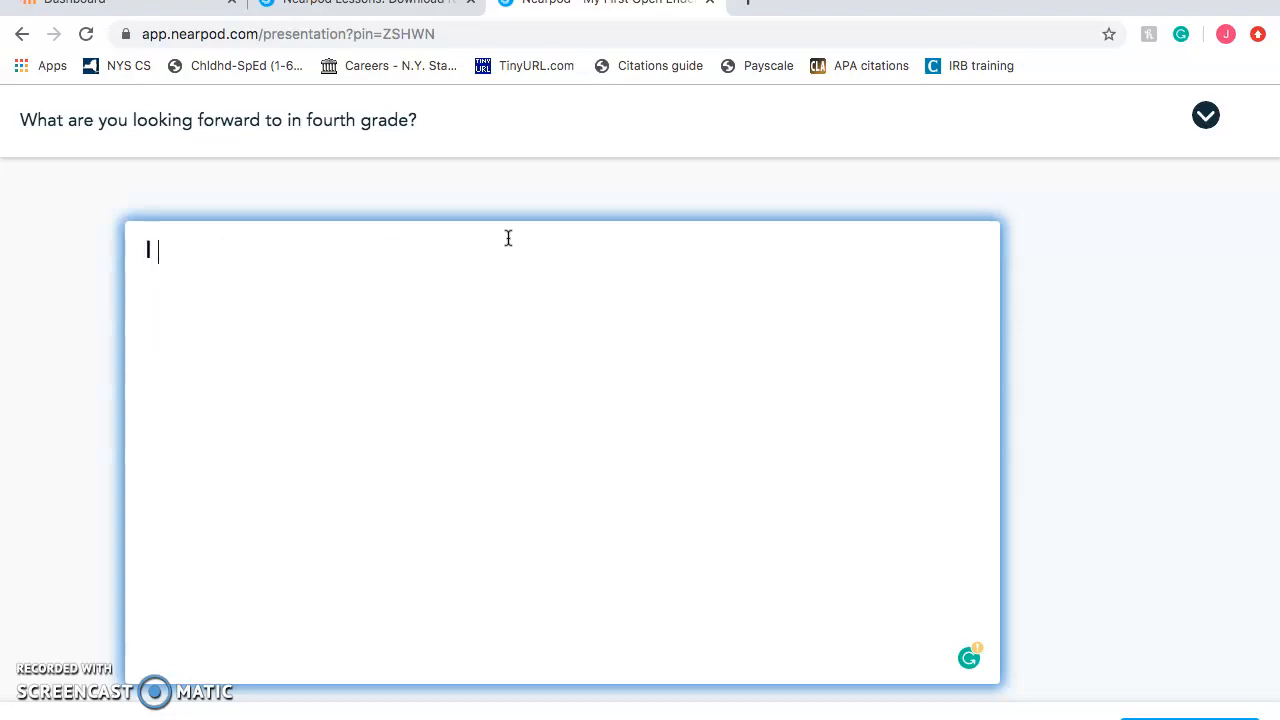
{"action": "type", "text": "am looking for"}
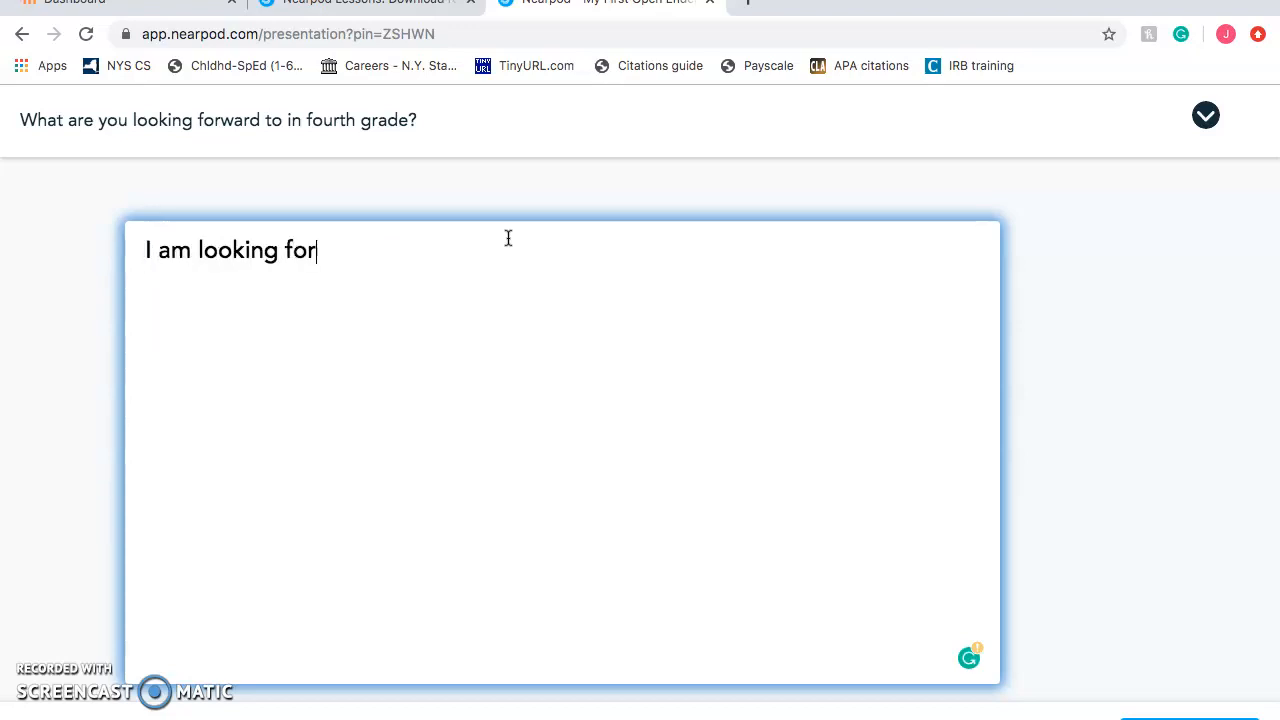
{"action": "type", "text": "ward to learning more about "}
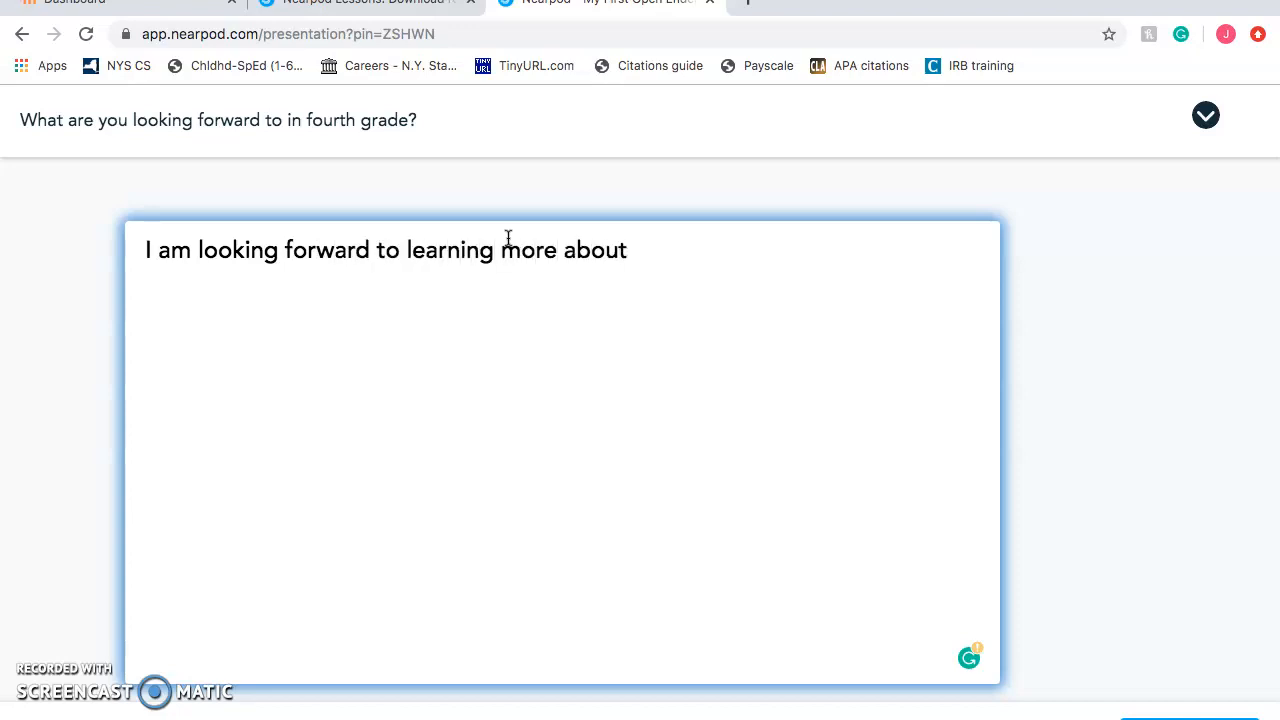
{"action": "type", "text": "math."}
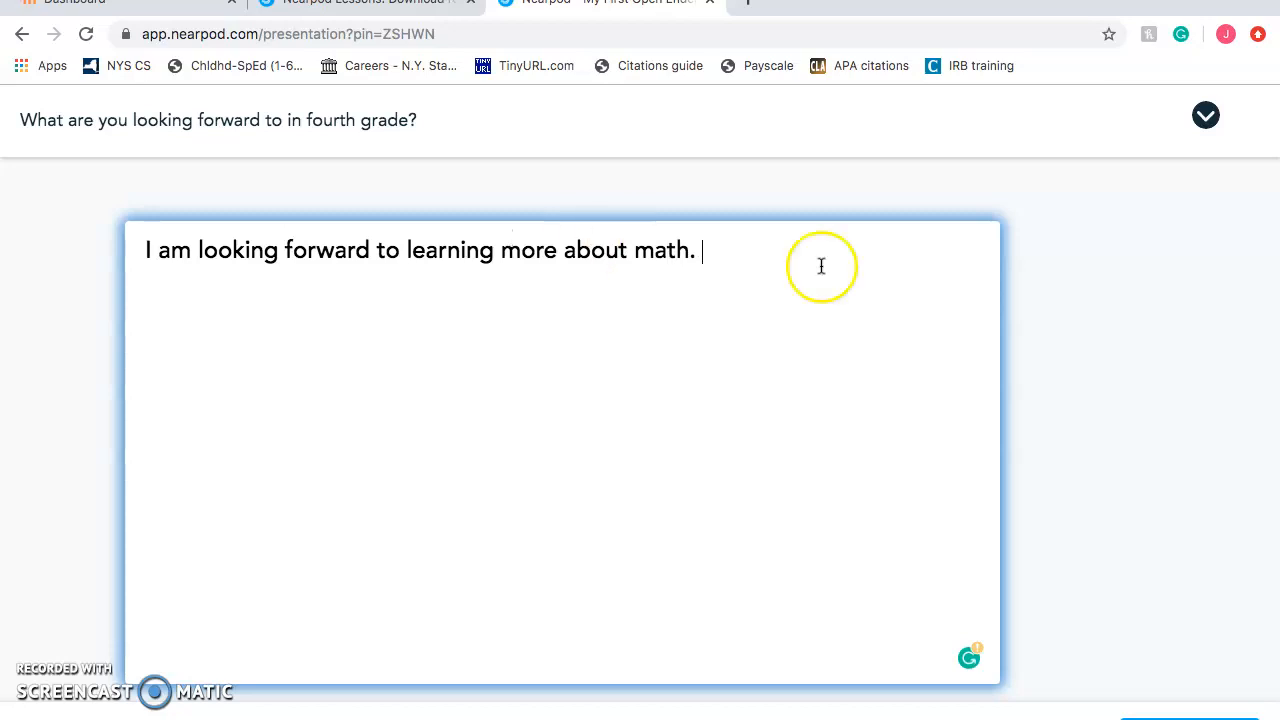
{"action": "left_click", "coordinate": [1150, 717]}
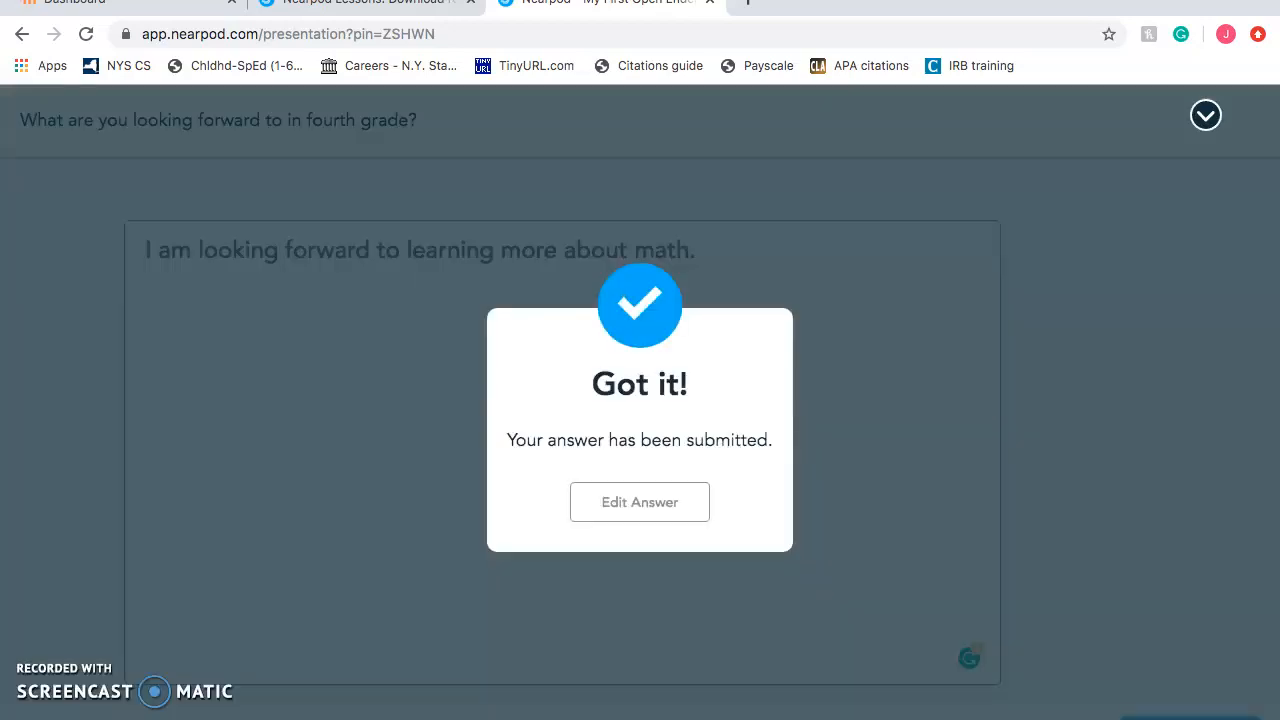
{"action": "left_click", "coordinate": [648, 510]}
{"action": "left_click", "coordinate": [903, 337]}
{"action": "left_click", "coordinate": [275, 0]}
{"action": "left_click", "coordinate": [186, 143]}
{"action": "left_click", "coordinate": [330, 4]}
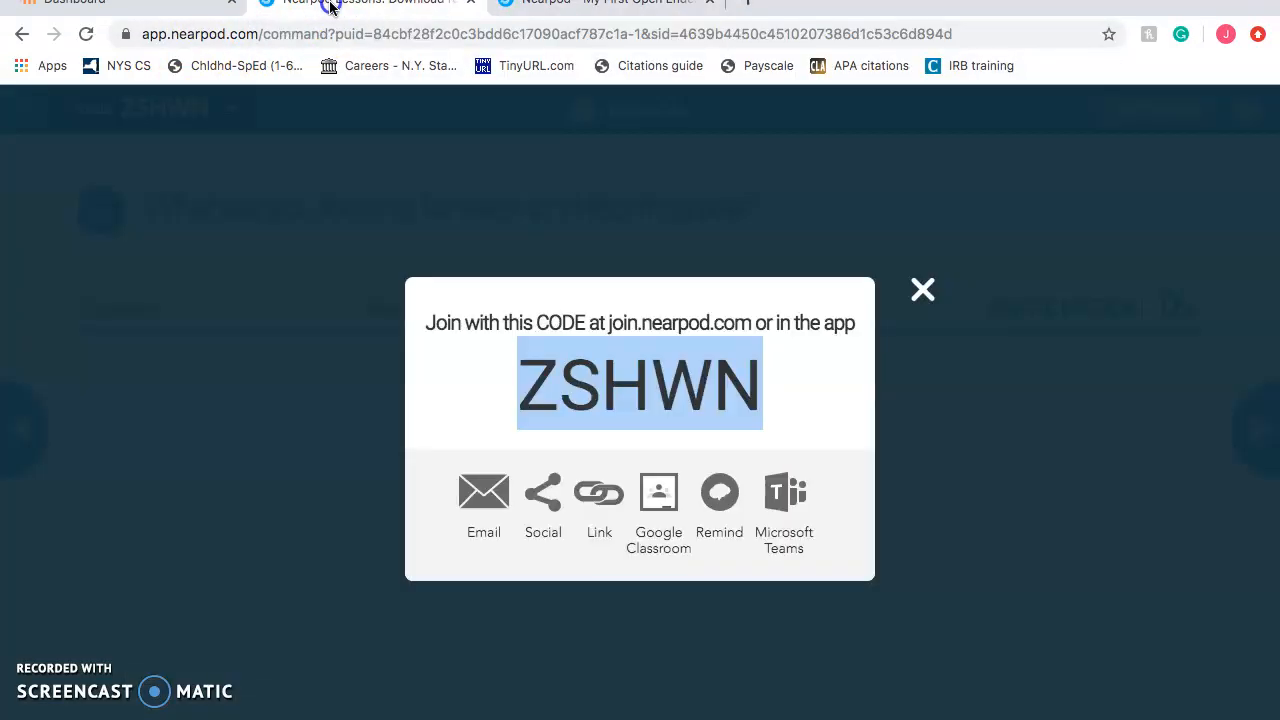
Close the join code to review the math answer at 100% participation, then begin leaving the session
{"action": "left_click", "coordinate": [920, 292]}
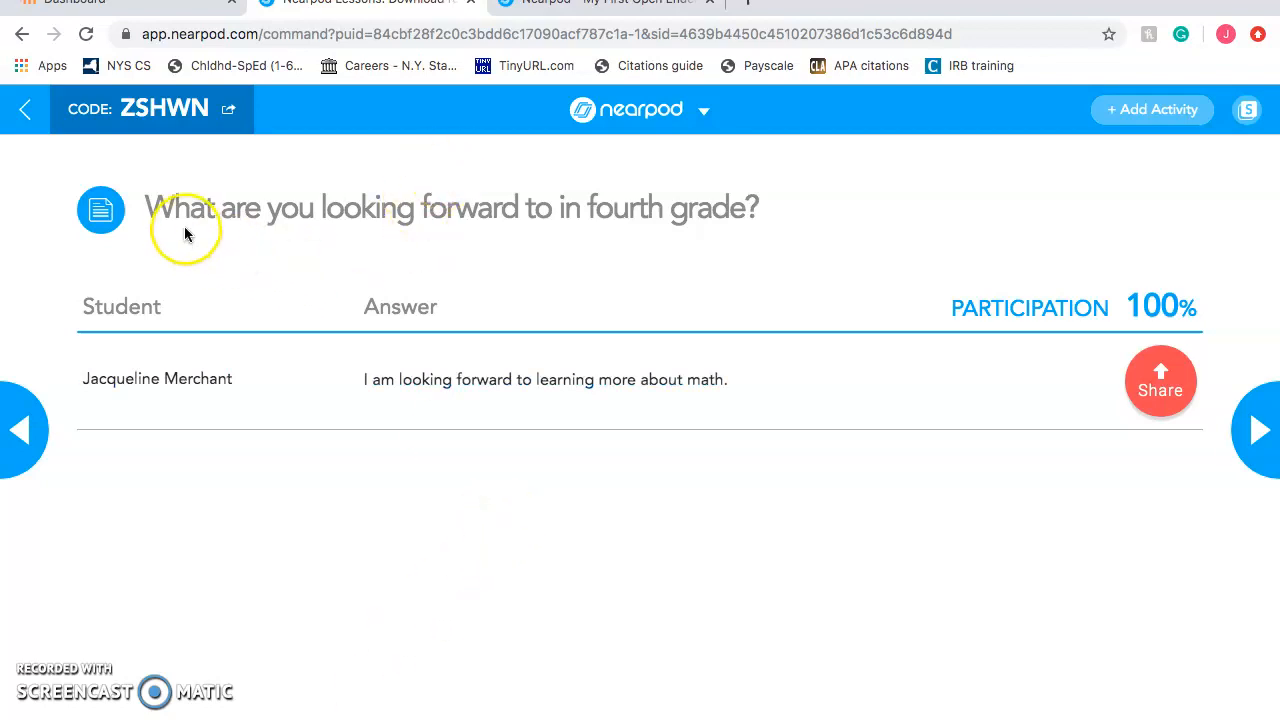
{"action": "left_click", "coordinate": [34, 118]}
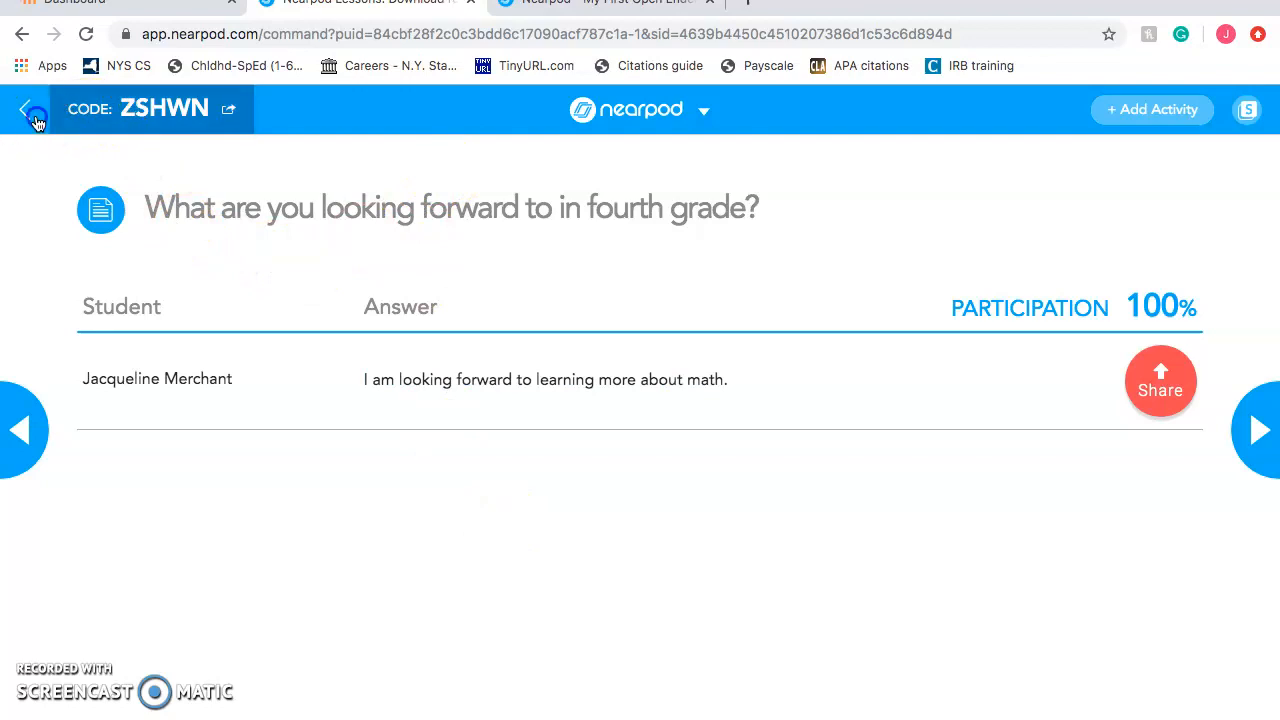
Confirm leaving the session and launch My First Time to Climb as a live lesson
{"action": "left_click", "coordinate": [757, 325]}
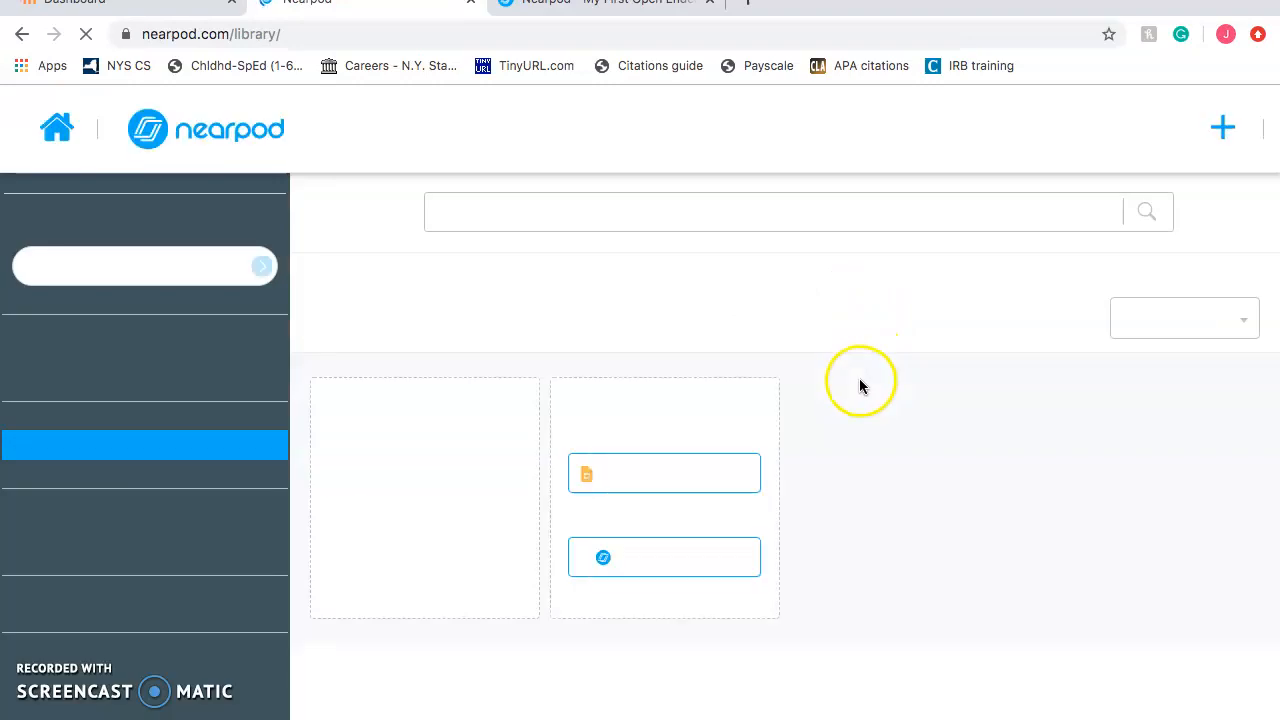
{"action": "scroll", "coordinate": [775, 560], "scroll_direction": "down", "scroll_amount": 5}
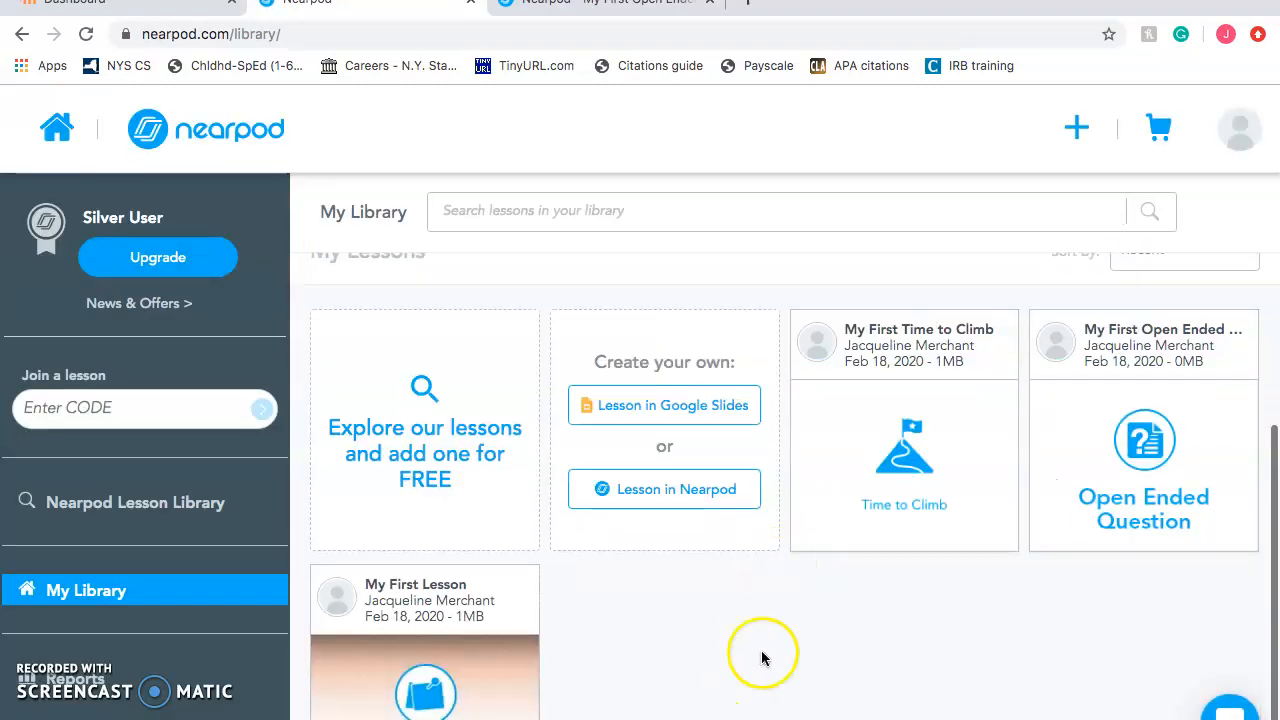
{"action": "mouse_move", "coordinate": [905, 400]}
{"action": "left_click", "coordinate": [929, 419]}
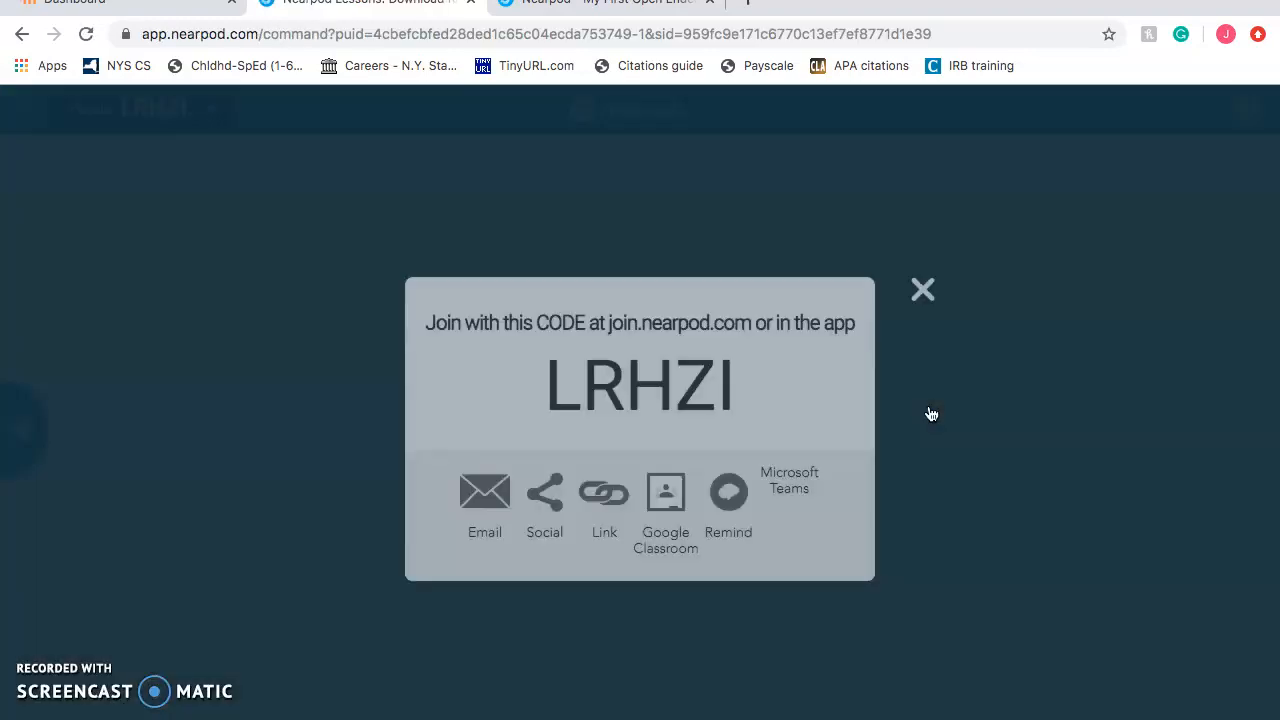
Copy code LRHZI, join the Time to Climb session with it as the student, and return to the teacher tab
{"action": "left_click_drag", "start_coordinate": [733, 386], "coordinate": [511, 386]}
{"action": "left_click", "coordinate": [600, 5]}
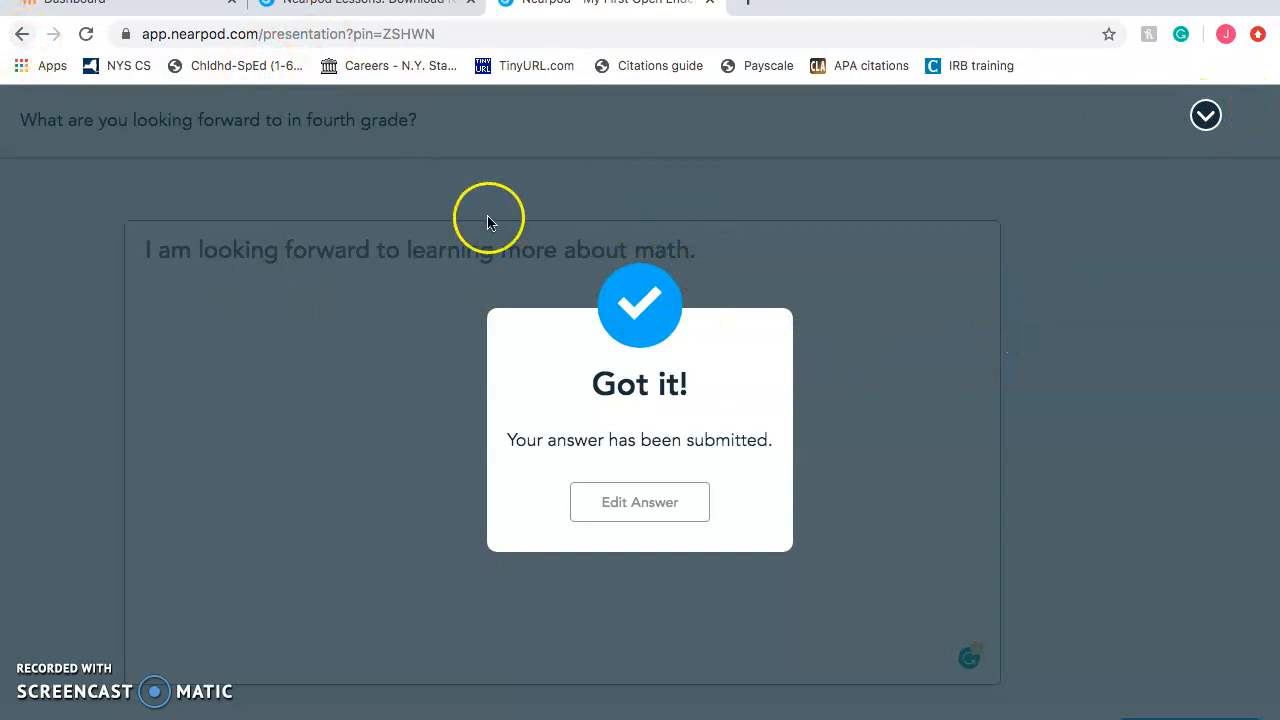
{"action": "left_click", "coordinate": [22, 34]}
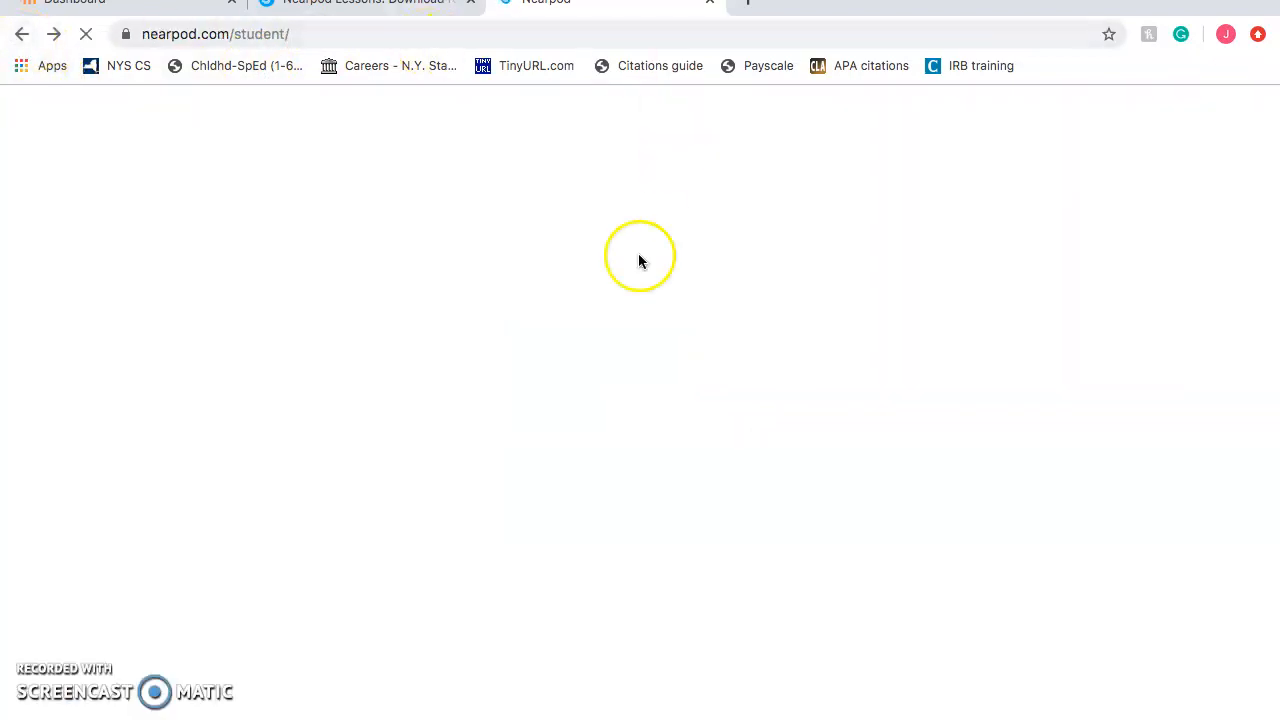
{"action": "left_click", "coordinate": [603, 301]}
{"action": "type", "text": "LRHZI"}
{"action": "key", "text": "Return"}
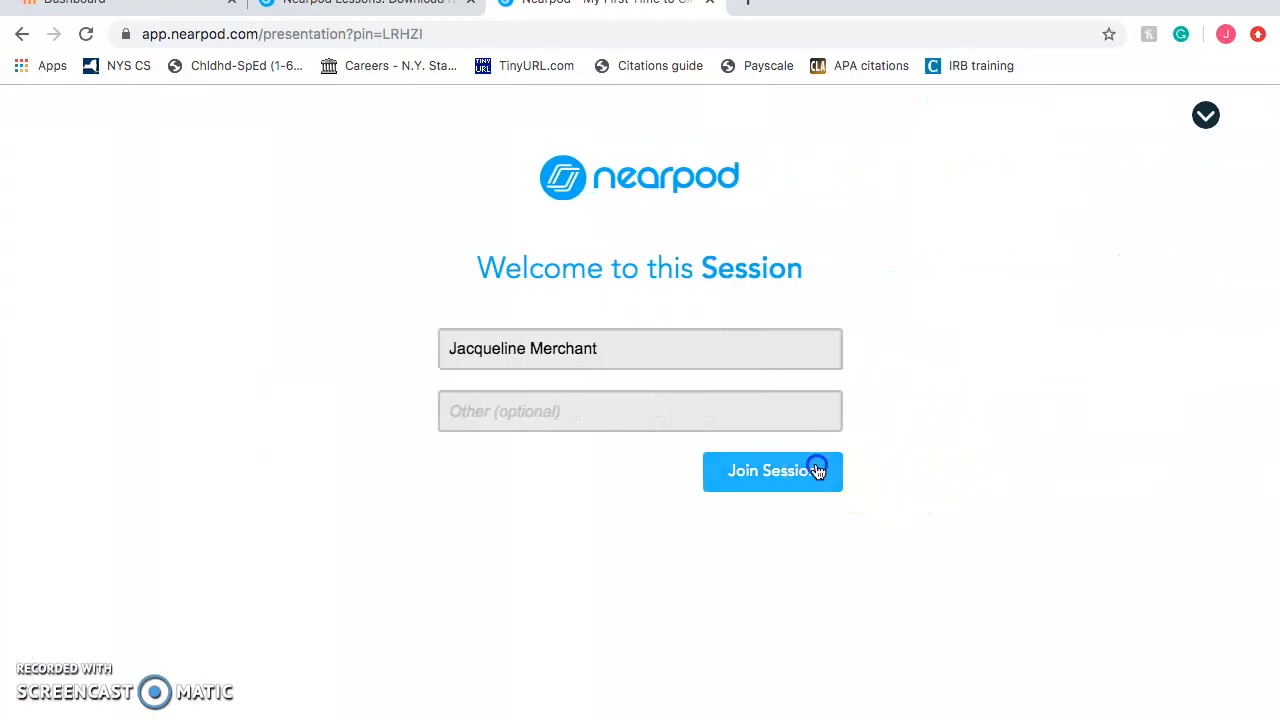
{"action": "left_click", "coordinate": [818, 470]}
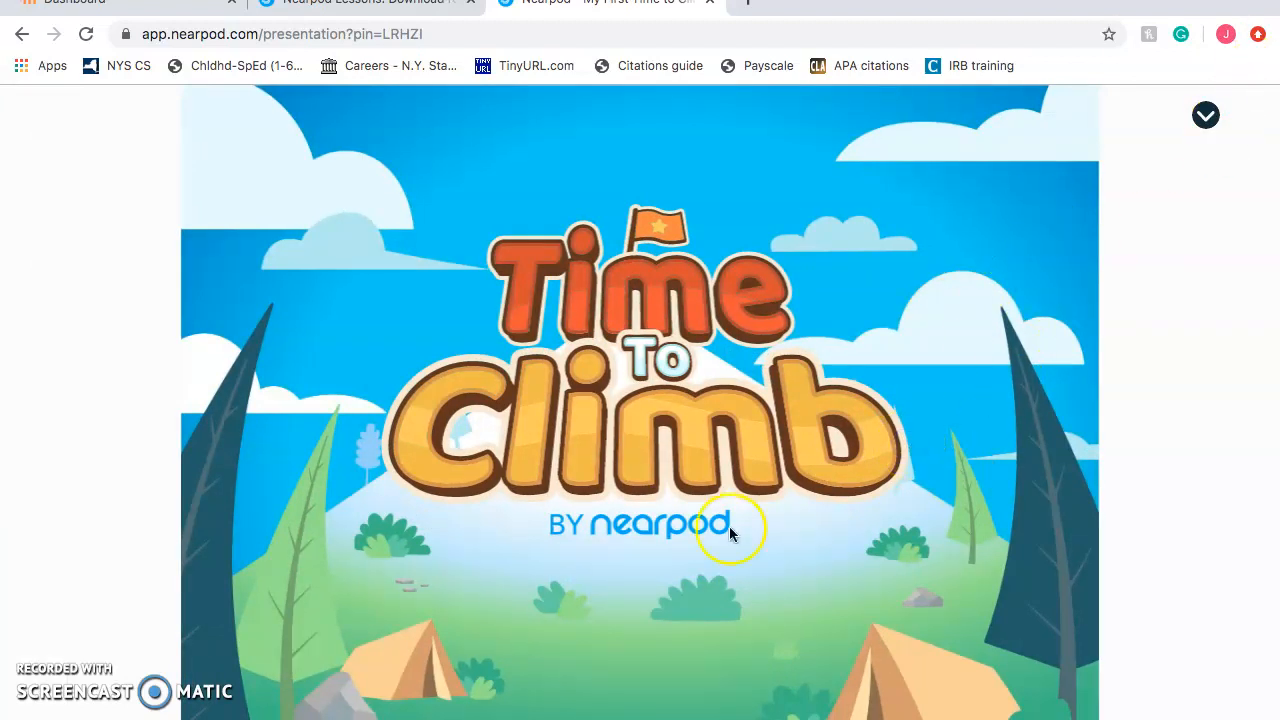
{"action": "left_click", "coordinate": [366, 8]}
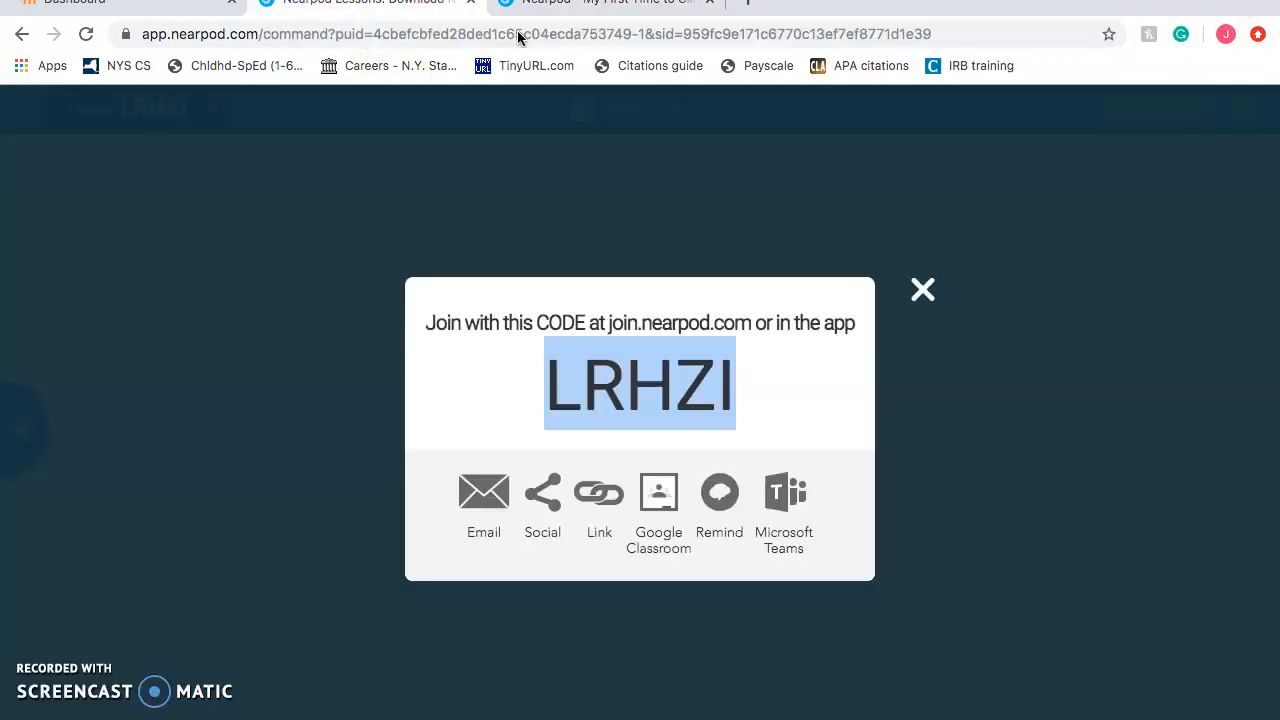
Open the Time to Climb lobby, adjust the volume, and have the student choose the purple octopus
{"action": "left_click", "coordinate": [924, 298]}
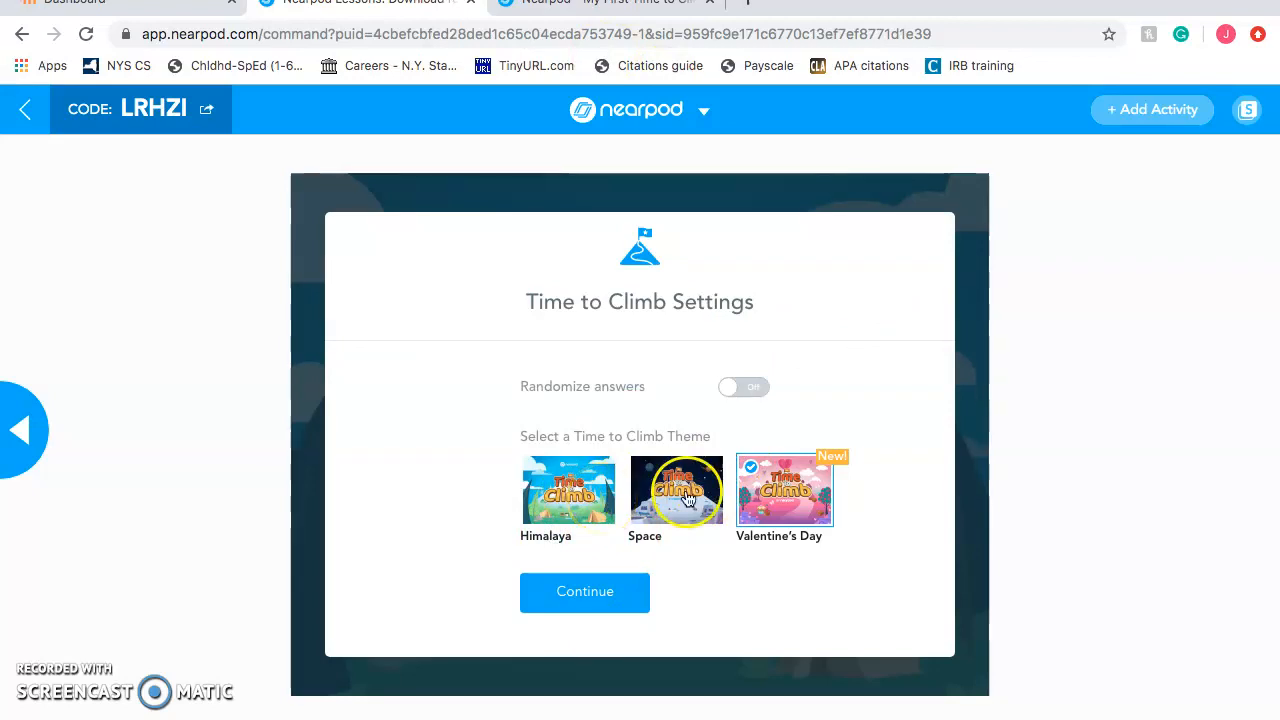
{"action": "left_click", "coordinate": [600, 612]}
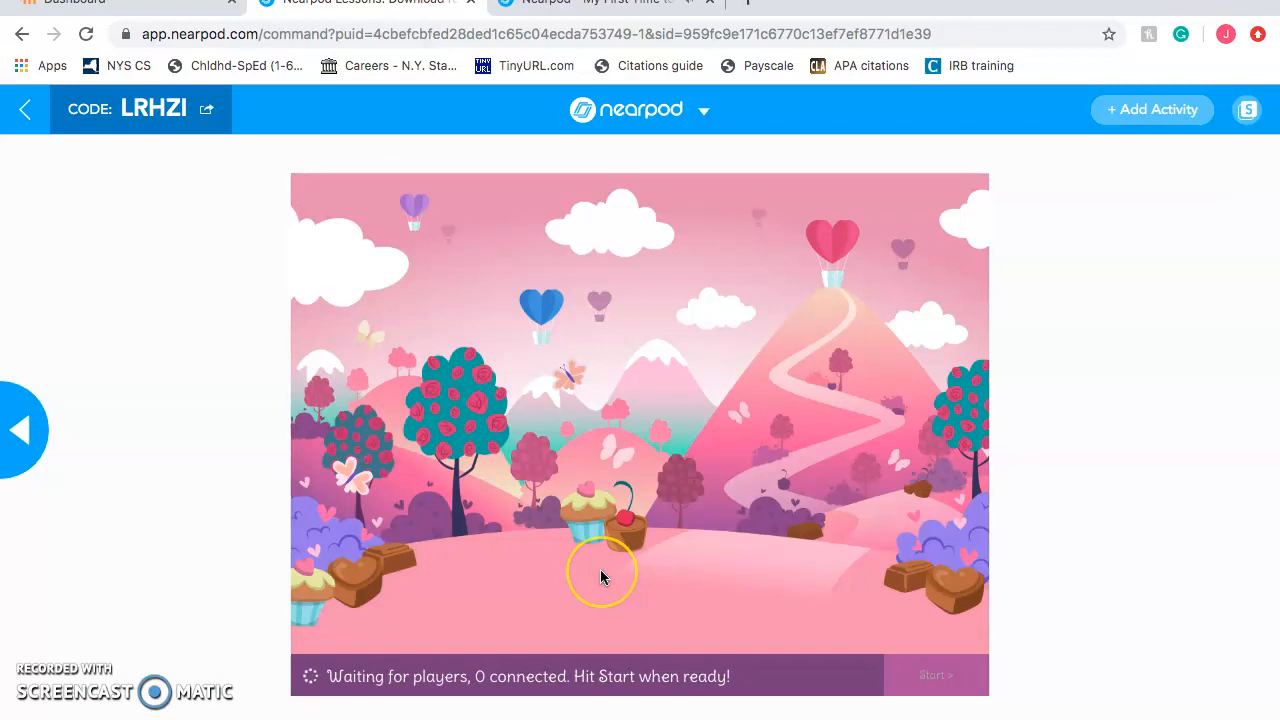
{"action": "left_click", "coordinate": [584, 8]}
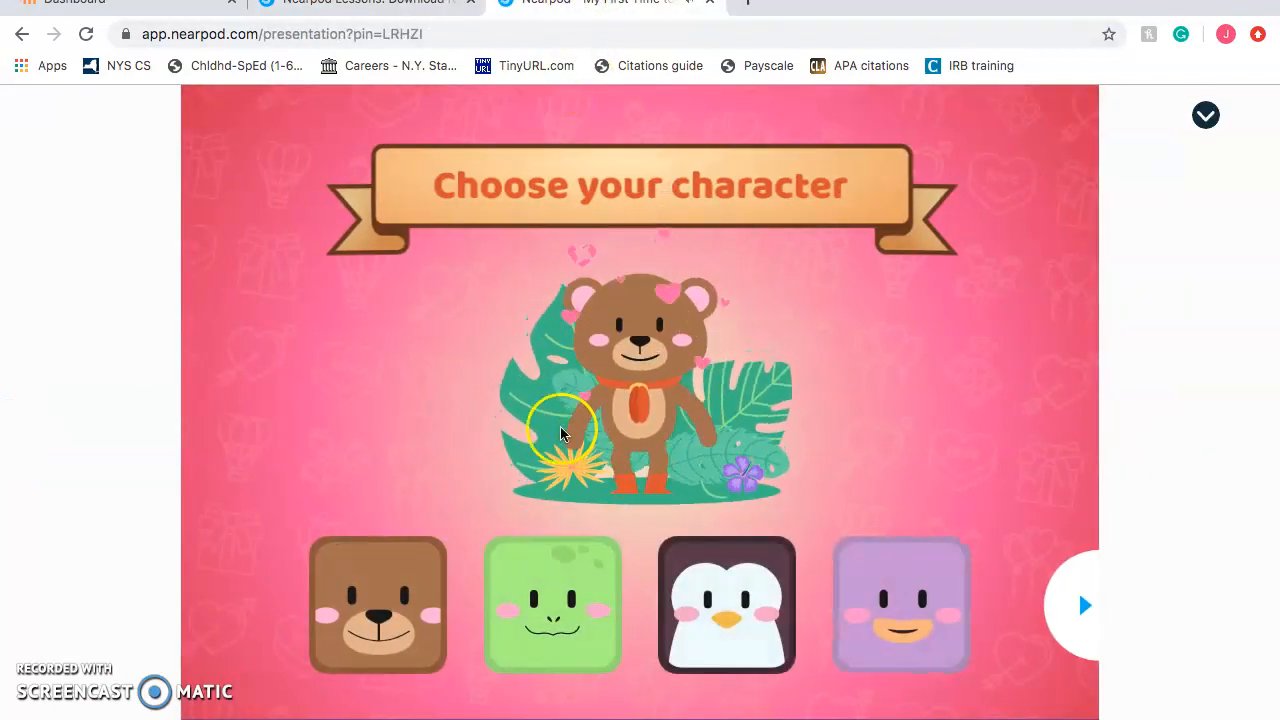
{"action": "key", "text": "XF86AudioRaiseVolume"}
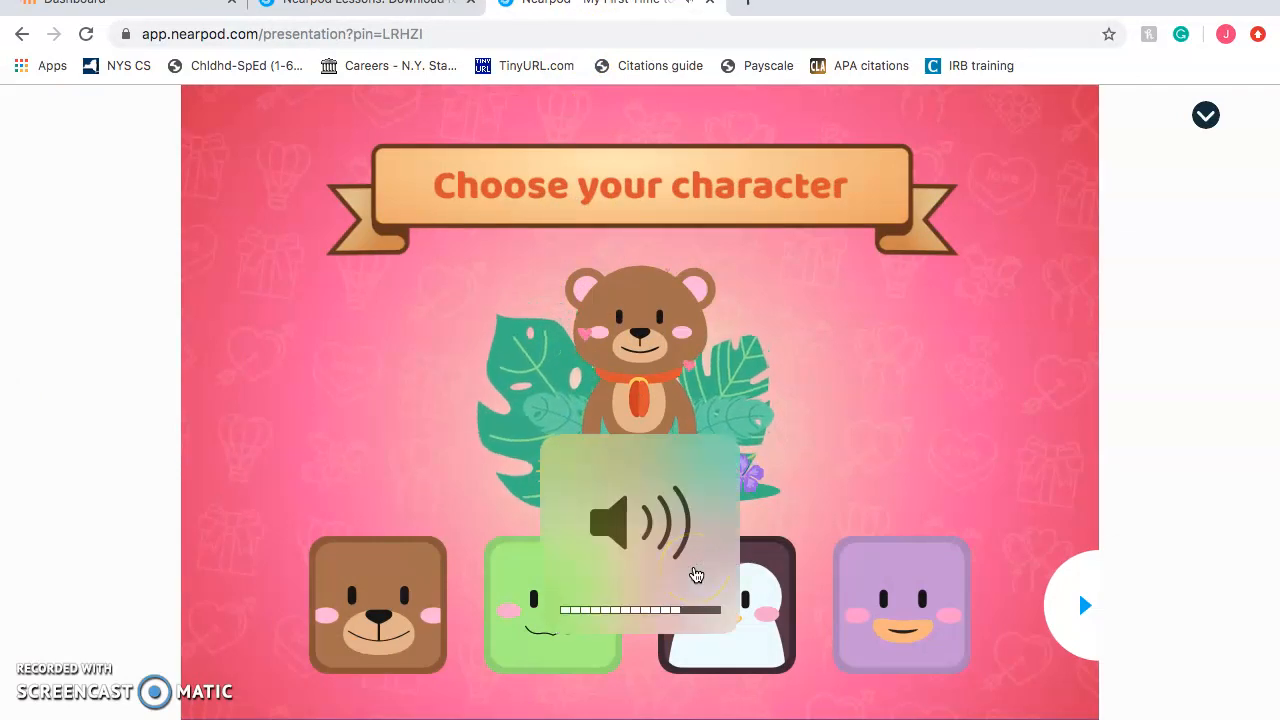
{"action": "key", "text": "XF86AudioLowerVolume"}
{"action": "key", "text": "XF86AudioLowerVolume"}
{"action": "key", "text": "XF86AudioLowerVolume"}
{"action": "key", "text": "XF86AudioLowerVolume"}
{"action": "key", "text": "XF86AudioLowerVolume"}
{"action": "left_click", "coordinate": [951, 605]}
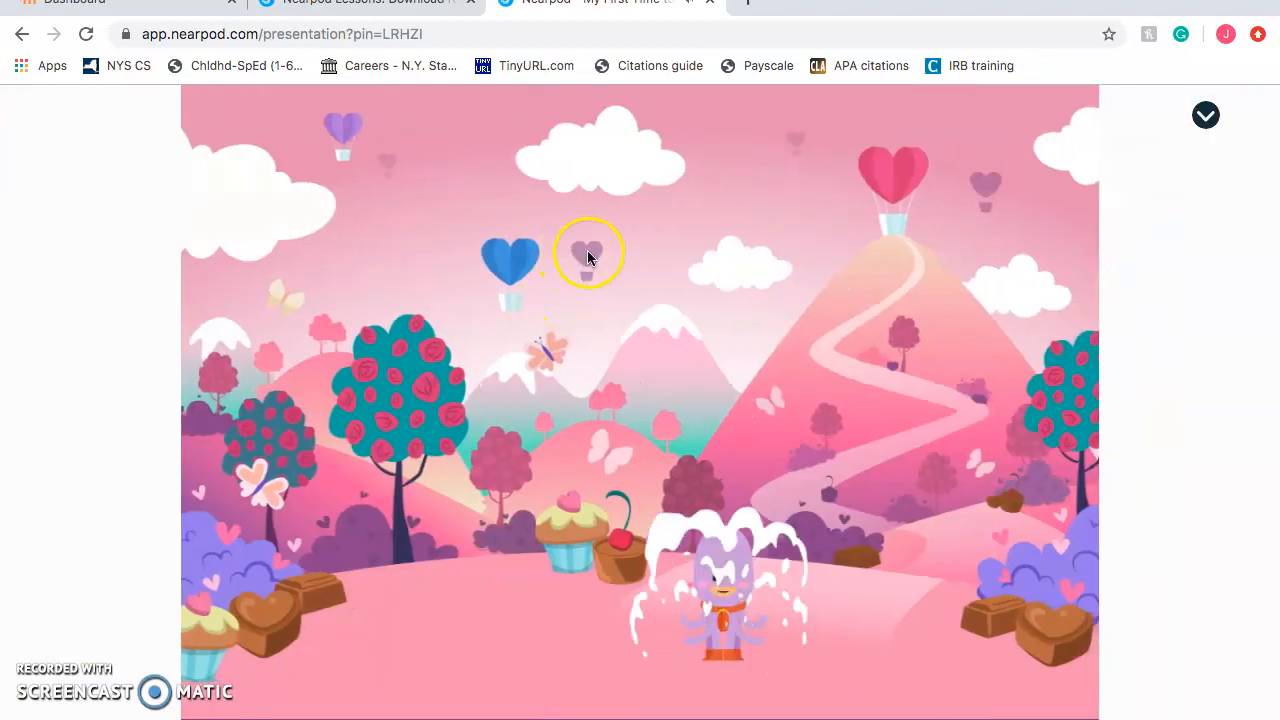
{"action": "left_click", "coordinate": [403, 80]}
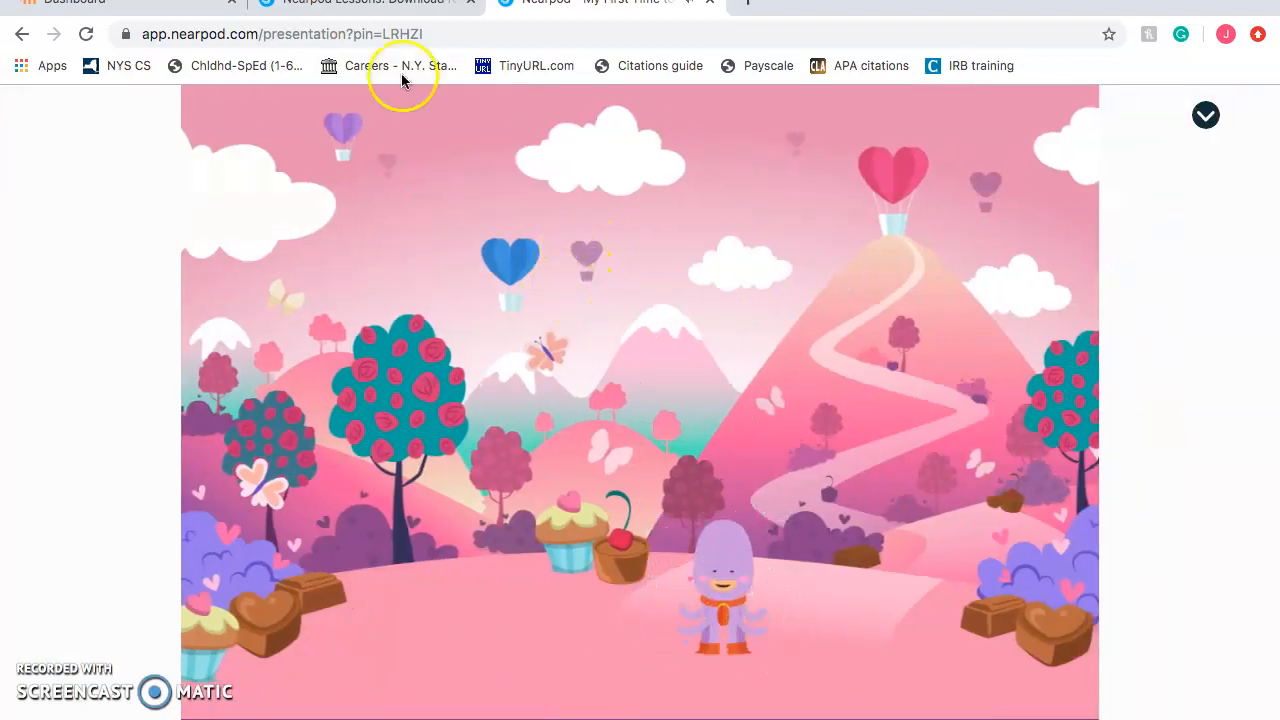
{"action": "left_click", "coordinate": [393, 3]}
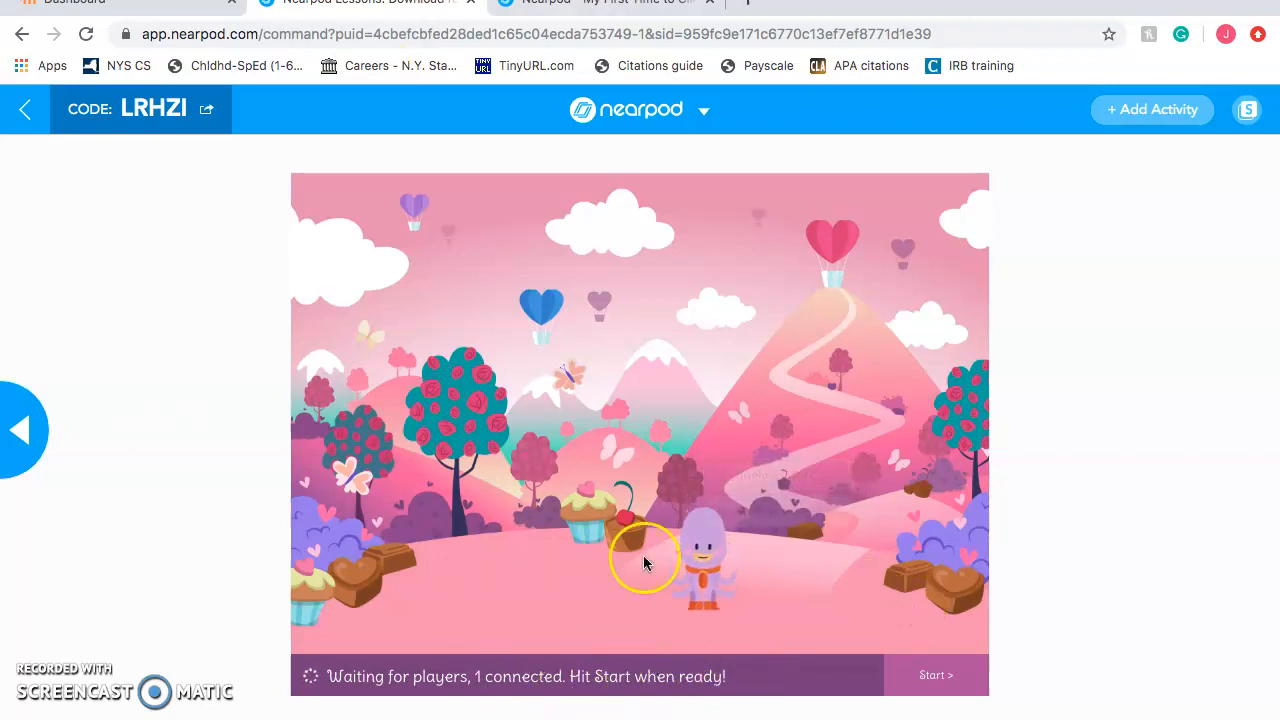
Start the game and, as the student, answer 12, 7 and September
{"action": "left_click", "coordinate": [946, 685]}
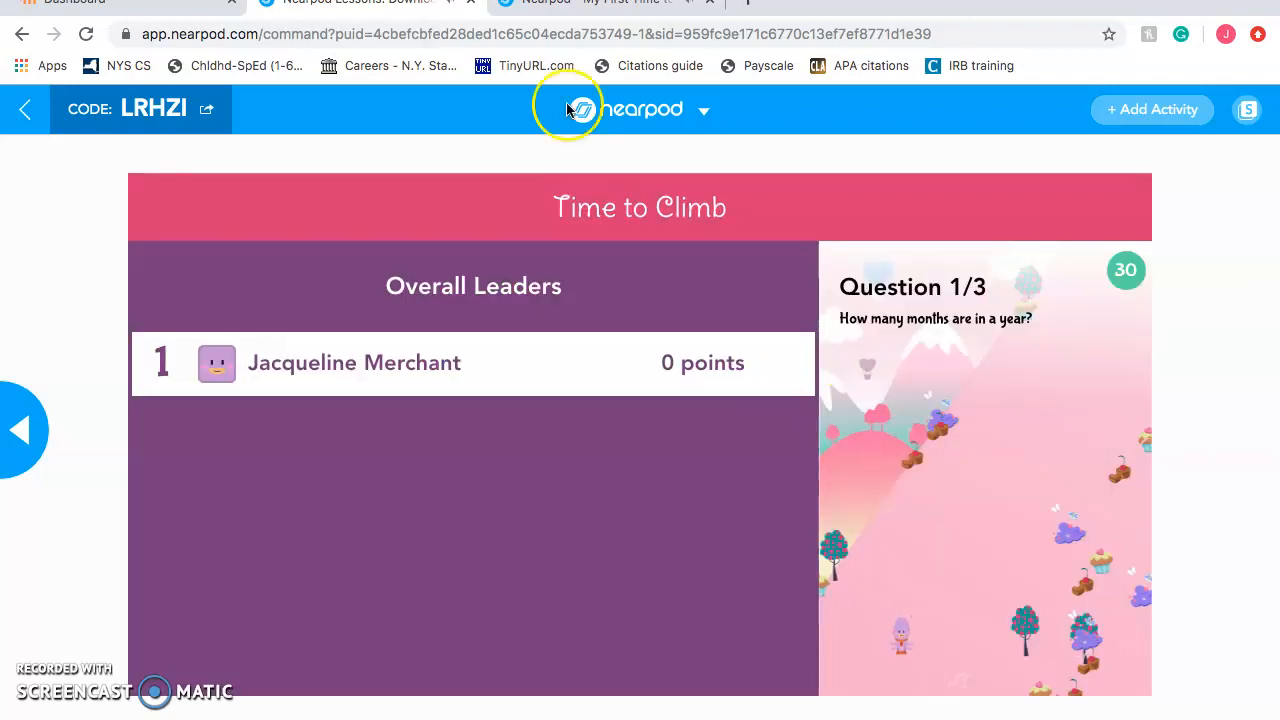
{"action": "left_click", "coordinate": [572, 10]}
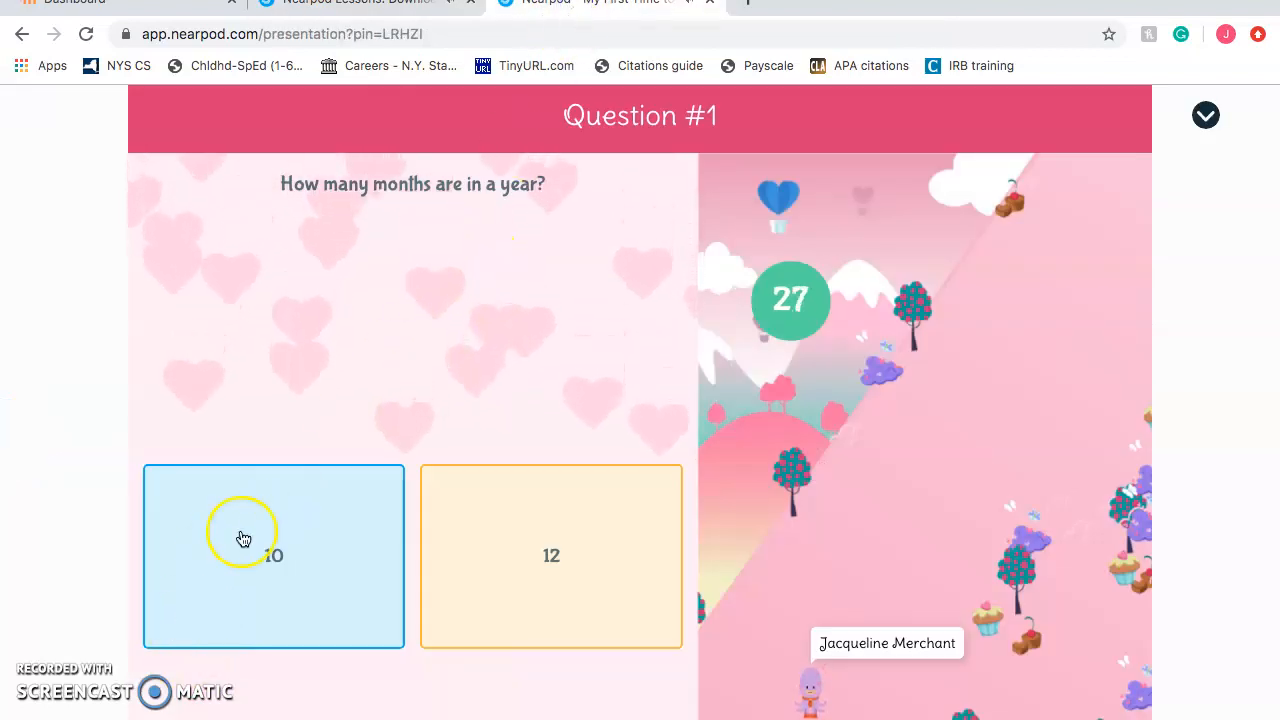
{"action": "left_click", "coordinate": [566, 545]}
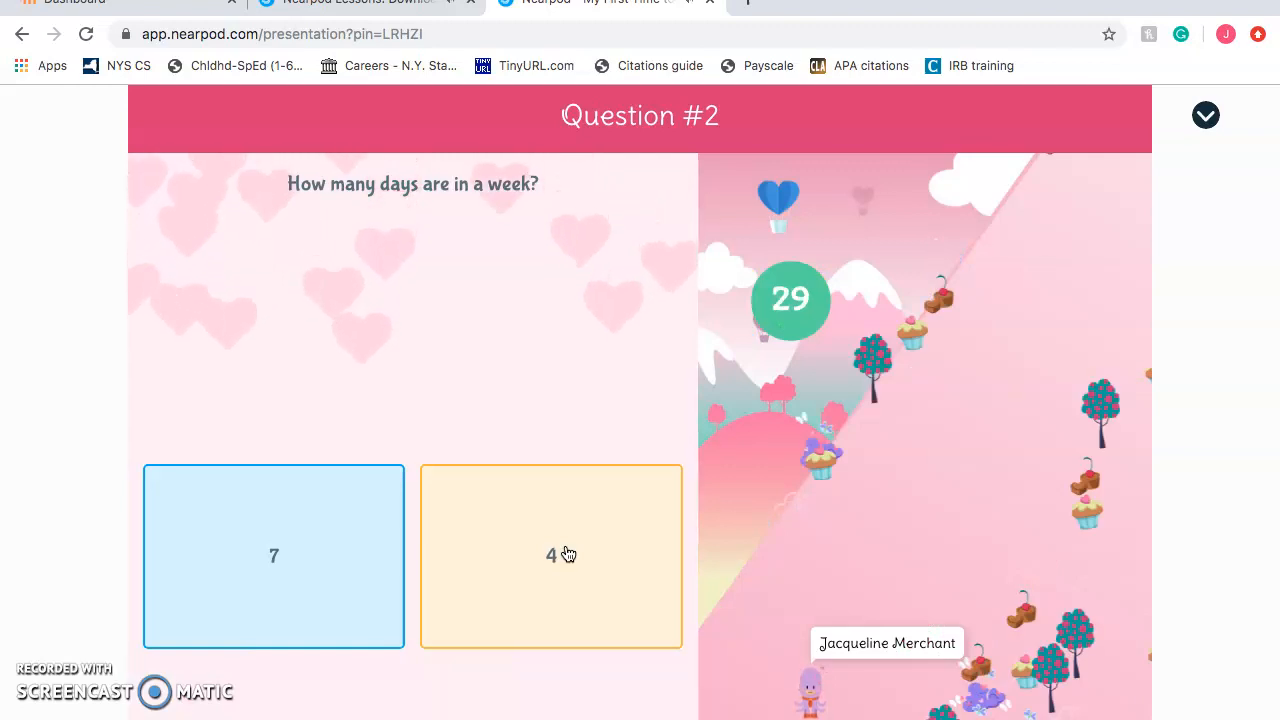
{"action": "left_click", "coordinate": [560, 586]}
{"action": "left_click", "coordinate": [271, 582]}
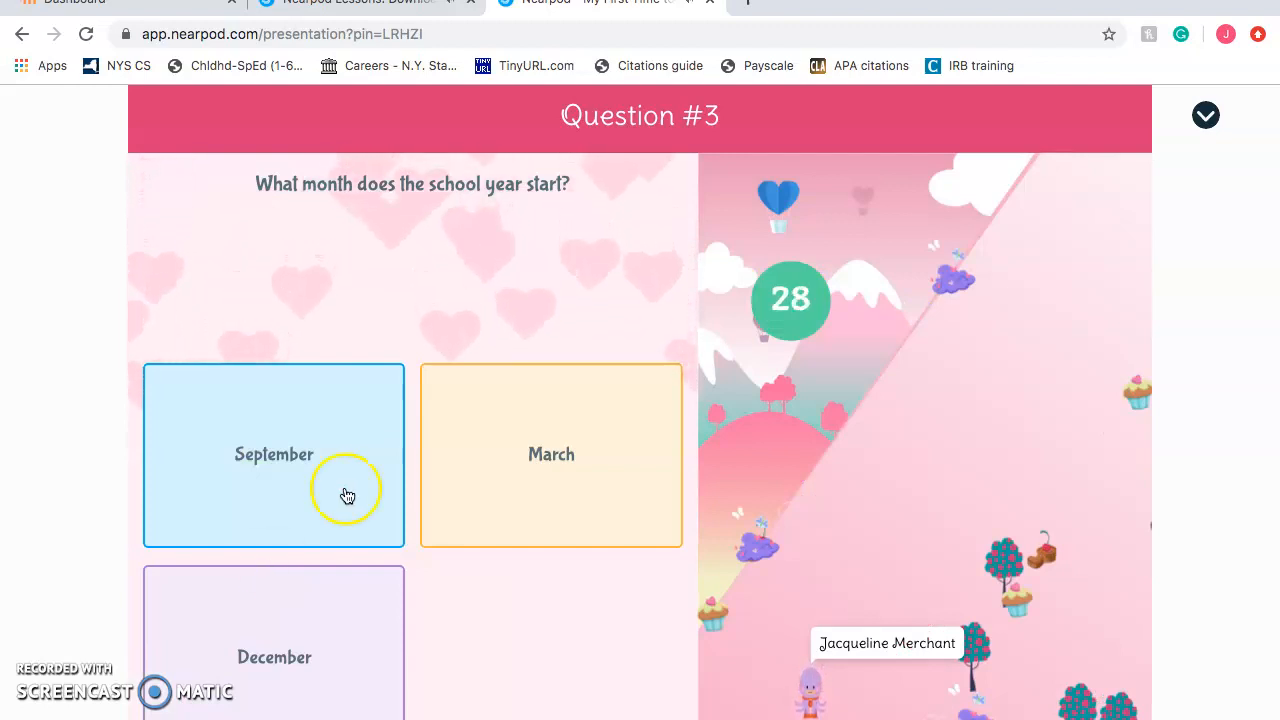
{"action": "left_click", "coordinate": [246, 460]}
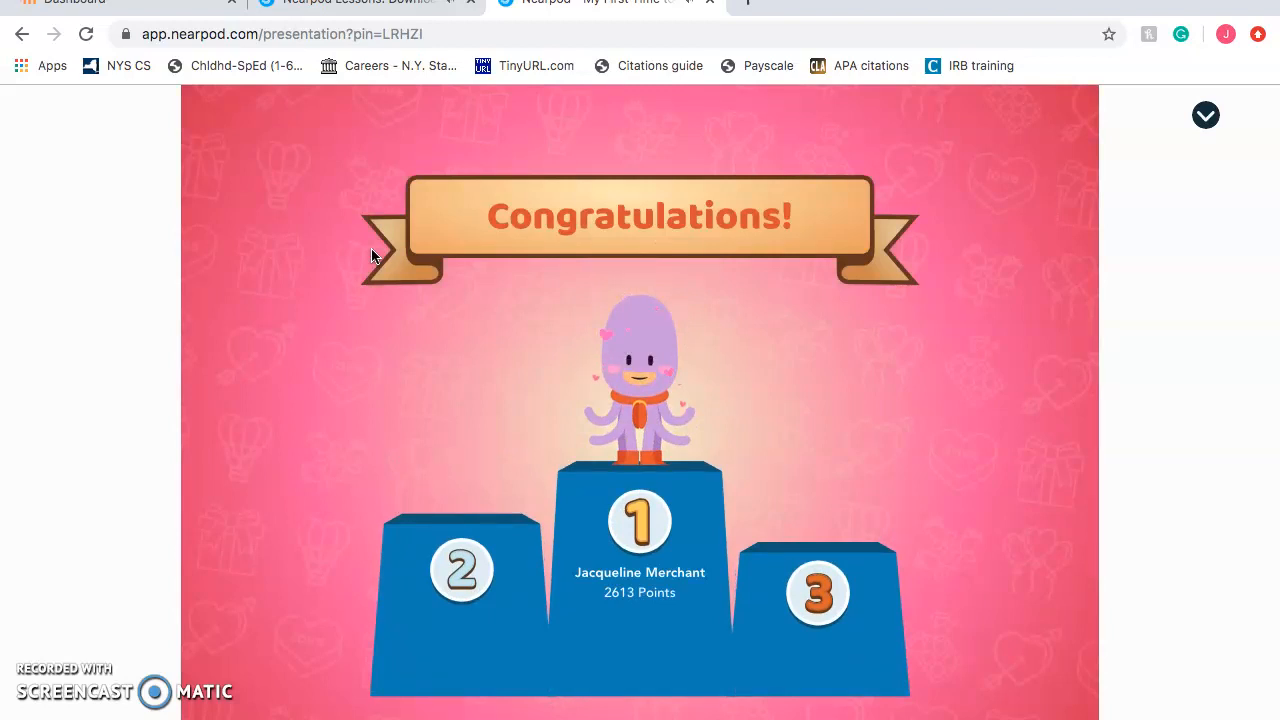
Close the student's game tab to reveal the Overall Leaders board ranking the student first with 2613 points
{"action": "left_click", "coordinate": [392, 250]}
{"action": "left_click", "coordinate": [710, 4]}
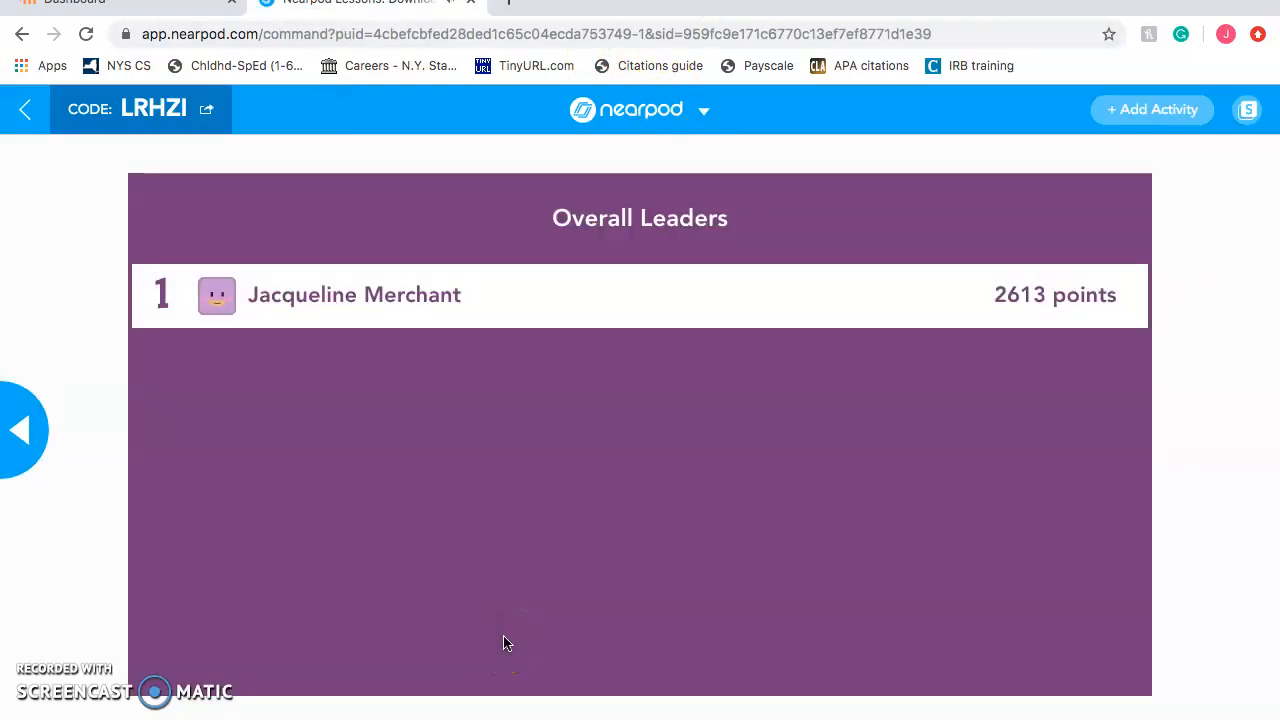
{"action": "left_click_drag", "start_coordinate": [505, 636], "coordinate": [737, 333]}
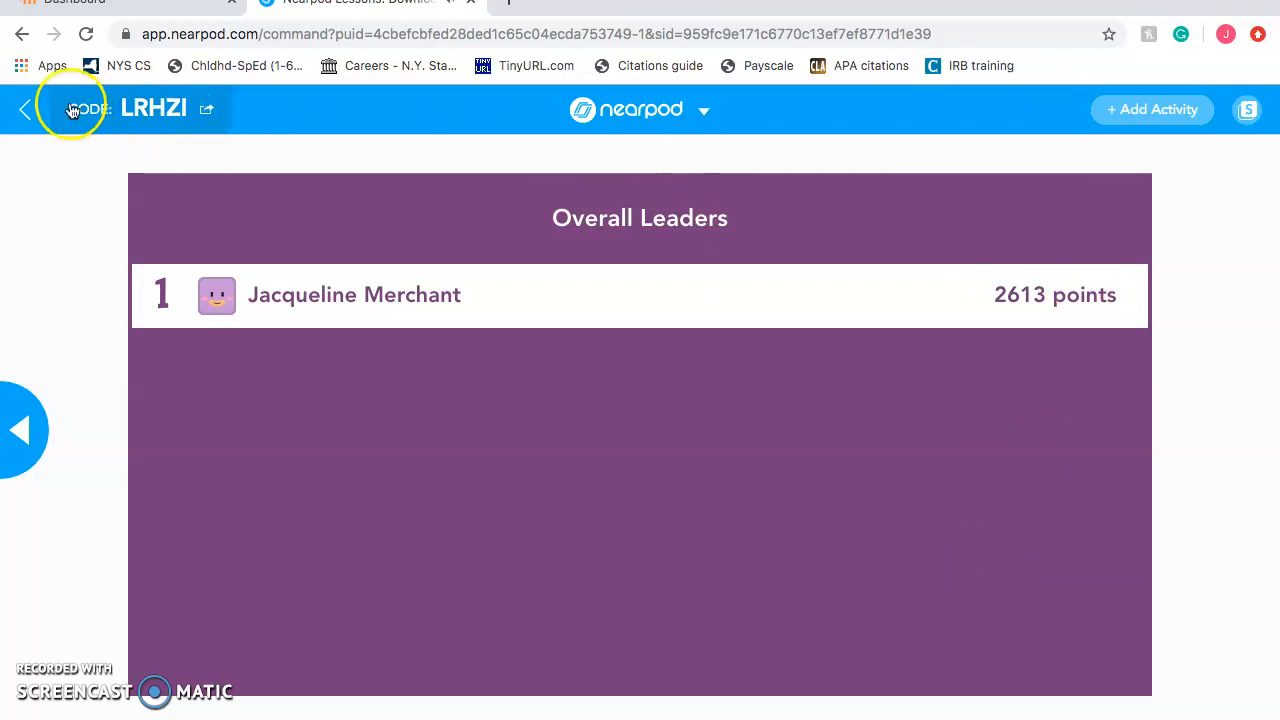
Leave the live session and browse My Lessons: Time to Climb, Open Ended Question, My First Lesson
{"action": "left_click", "coordinate": [24, 111]}
{"action": "left_click", "coordinate": [724, 318]}
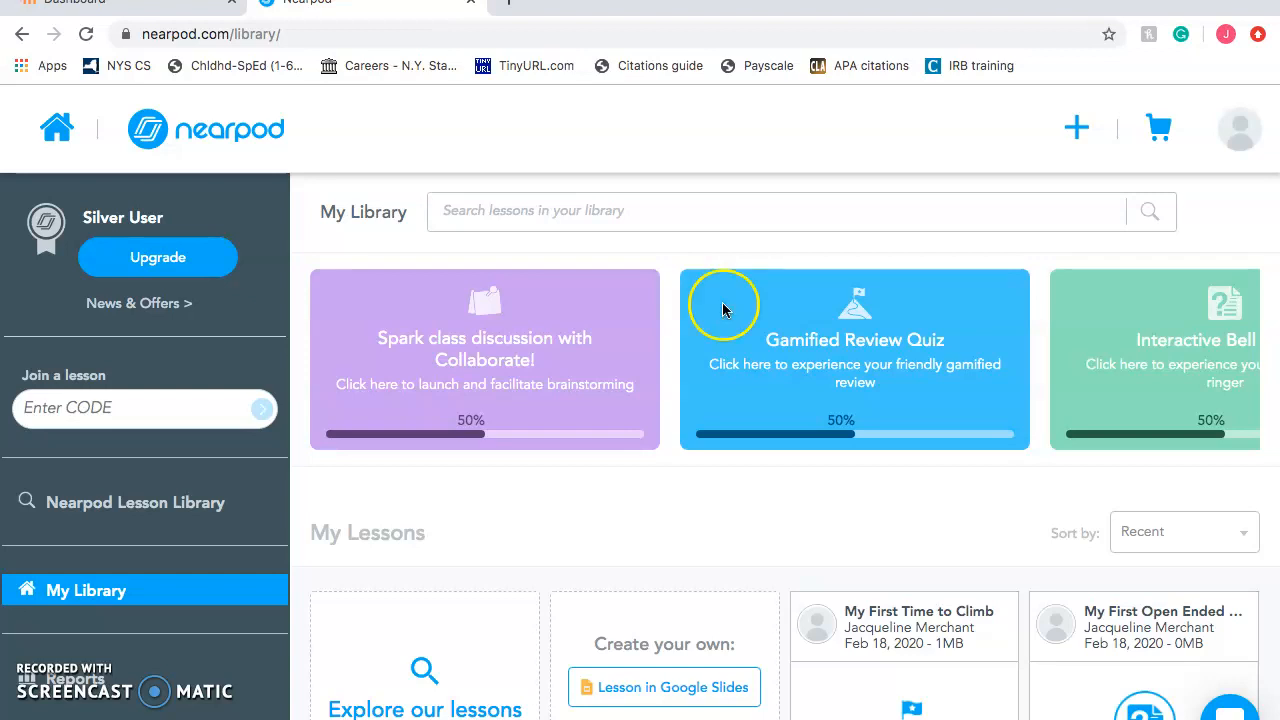
{"action": "scroll", "coordinate": [689, 466], "scroll_direction": "down", "scroll_amount": 4}
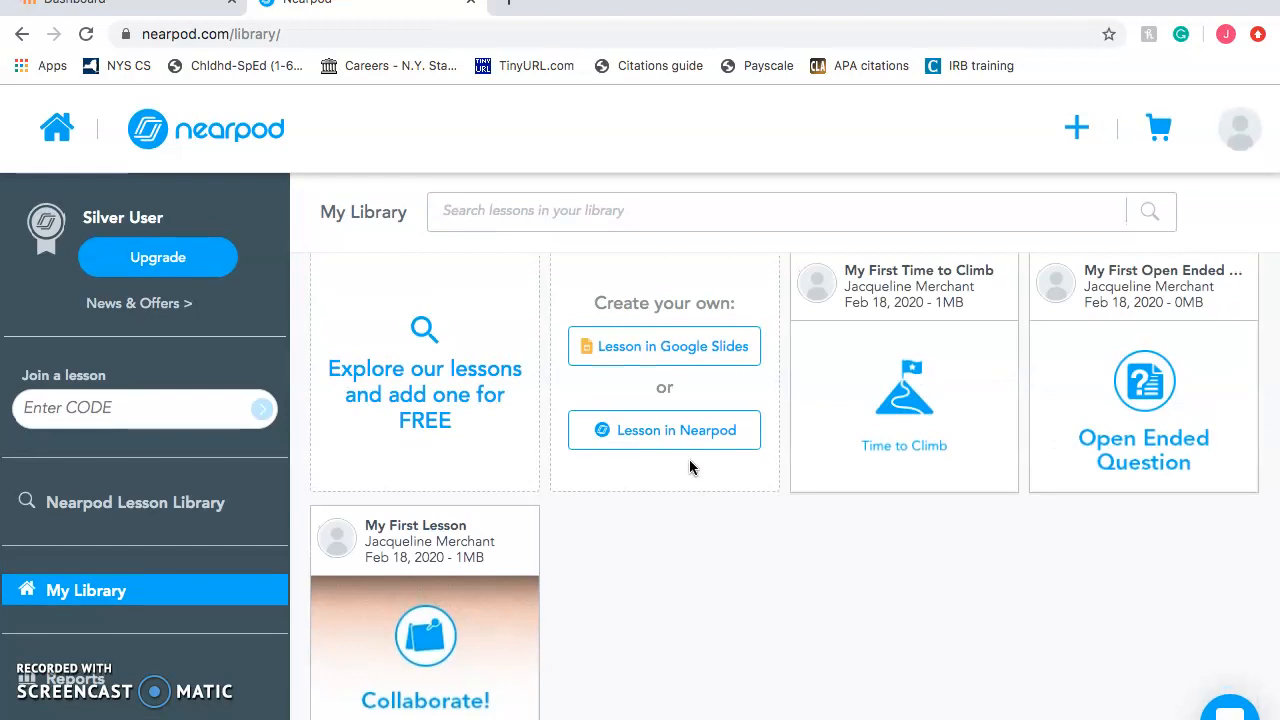
{"action": "scroll", "coordinate": [689, 466], "scroll_direction": "up", "scroll_amount": 4}
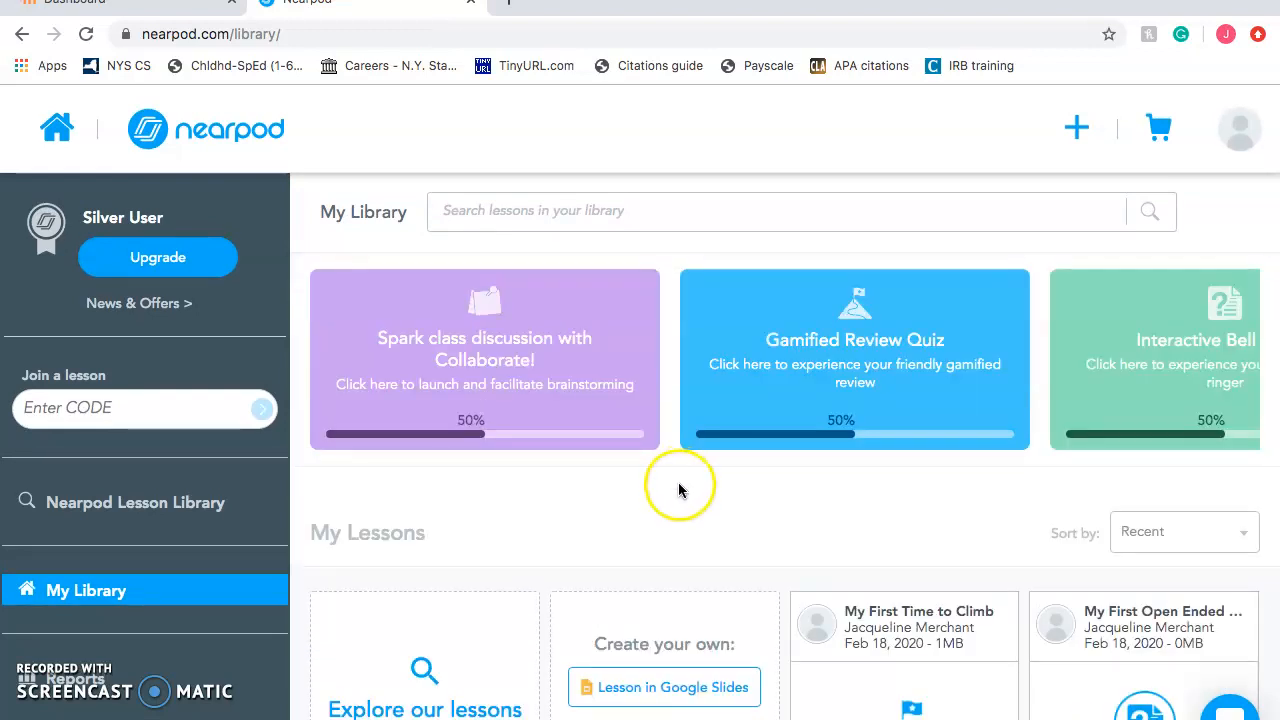
{"action": "scroll", "coordinate": [678, 489], "scroll_direction": "down", "scroll_amount": 4}
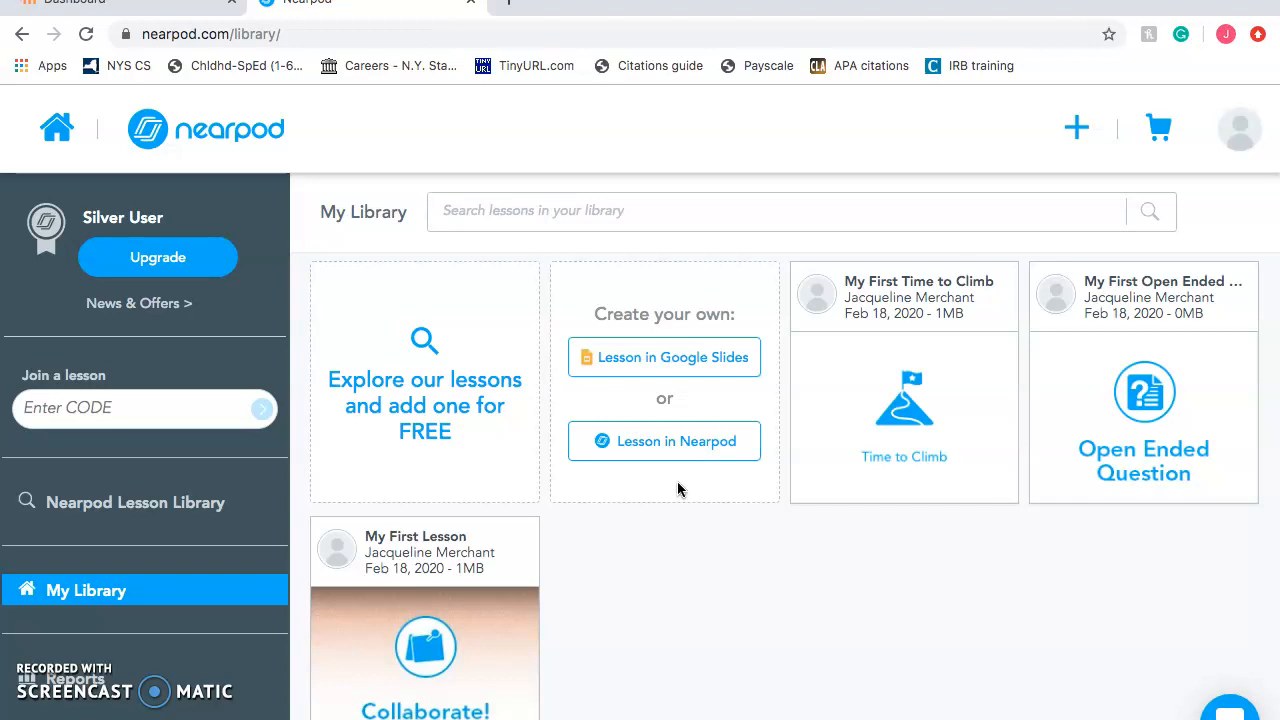
{"action": "scroll", "coordinate": [678, 489], "scroll_direction": "down", "scroll_amount": 1}
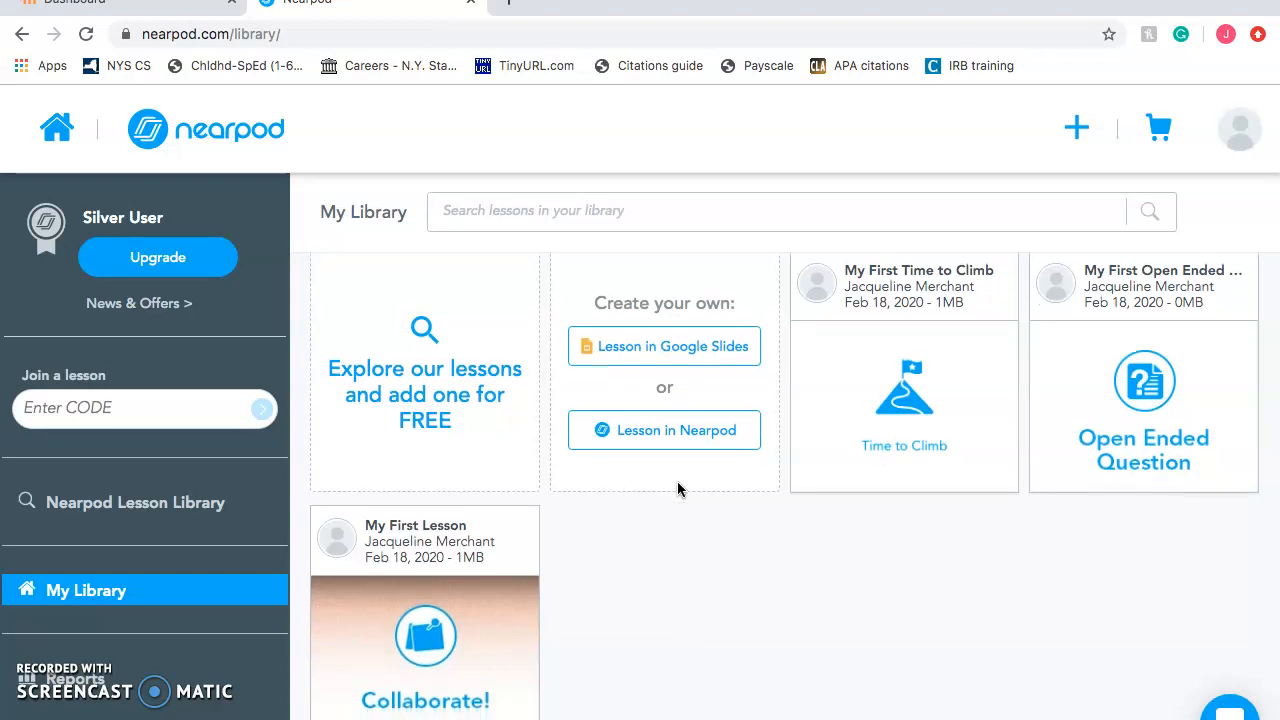